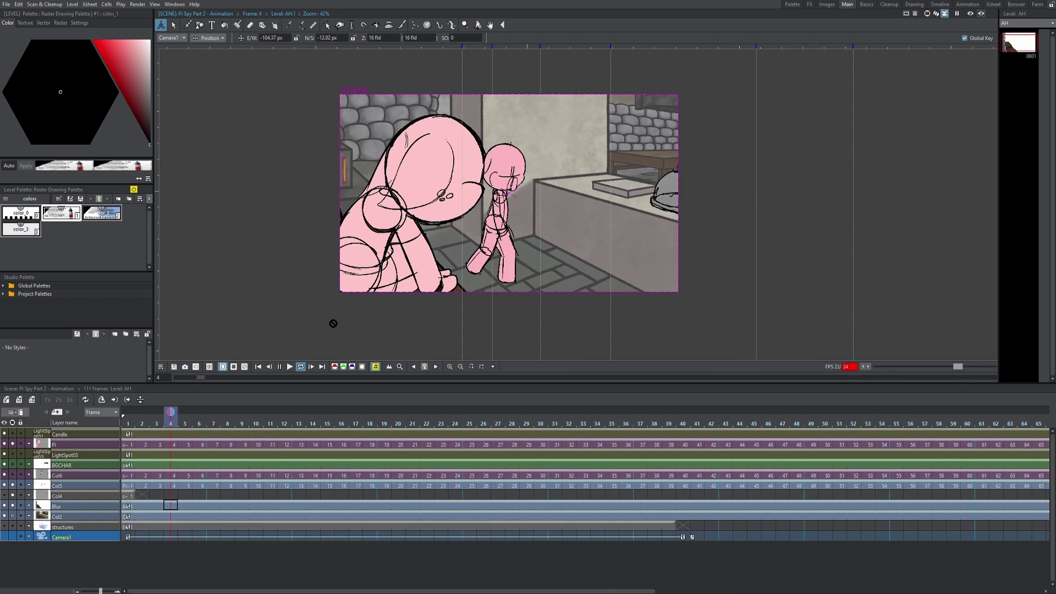
# In Preferences, try Linear default interpolation, then restore it to Ease In / Ease Out.
pyautogui.click(6, 4)
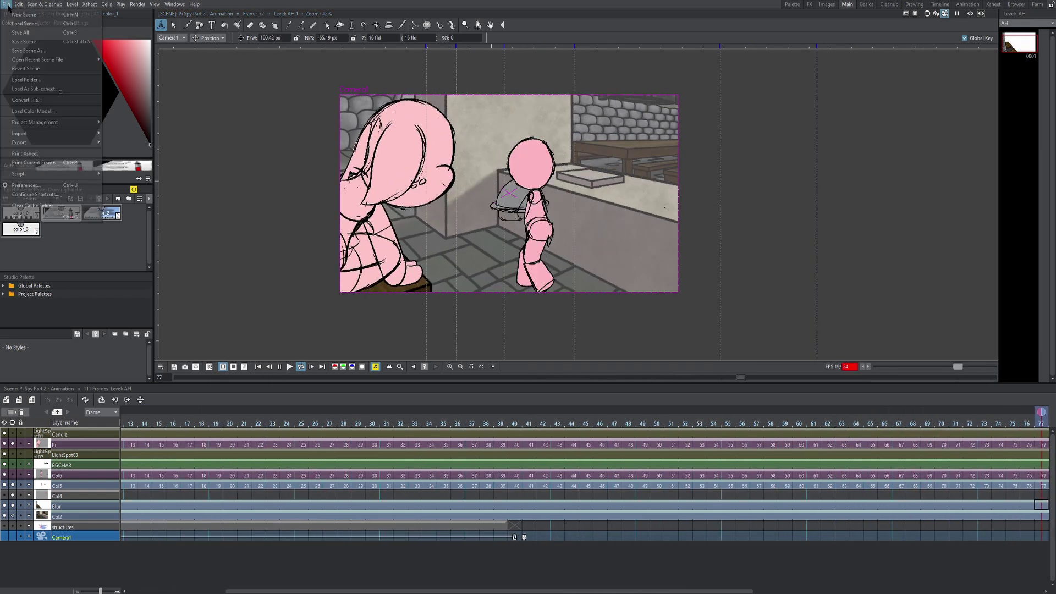
pyautogui.click(54, 187)
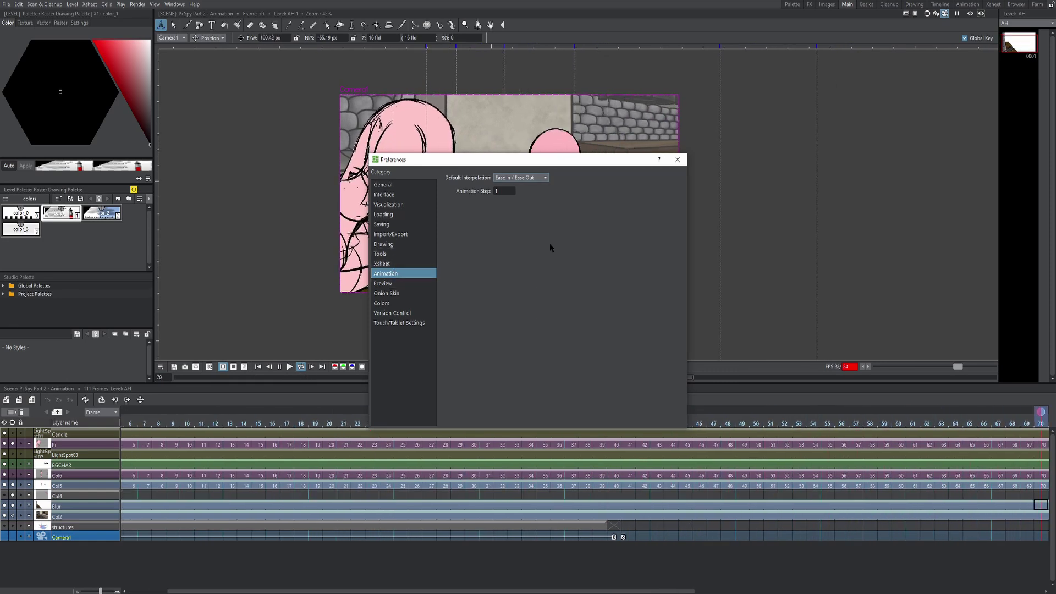
pyautogui.click(536, 178)
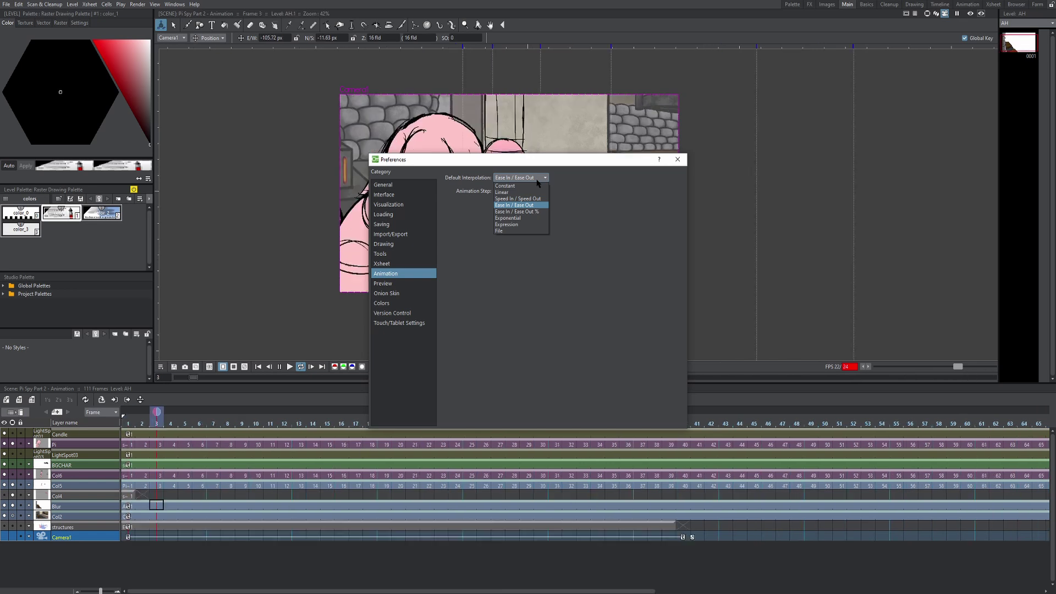
pyautogui.click(534, 192)
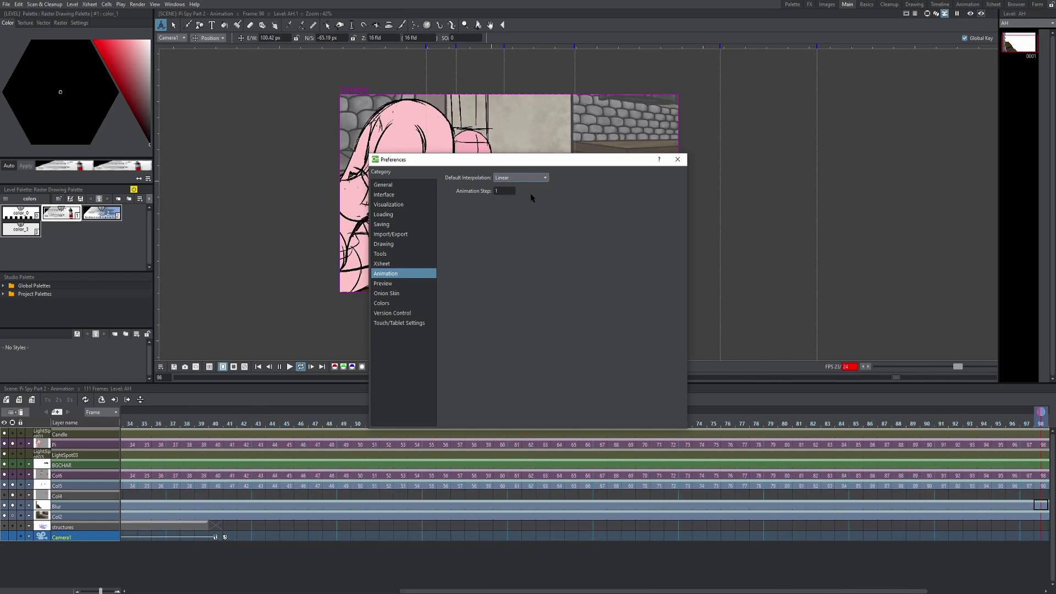
pyautogui.click(522, 178)
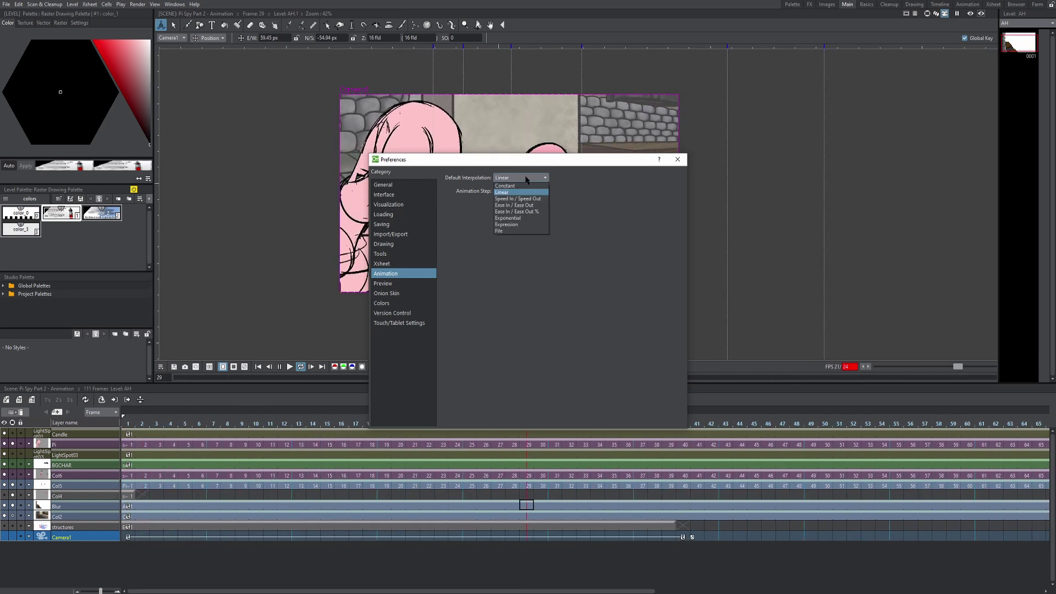
pyautogui.click(521, 207)
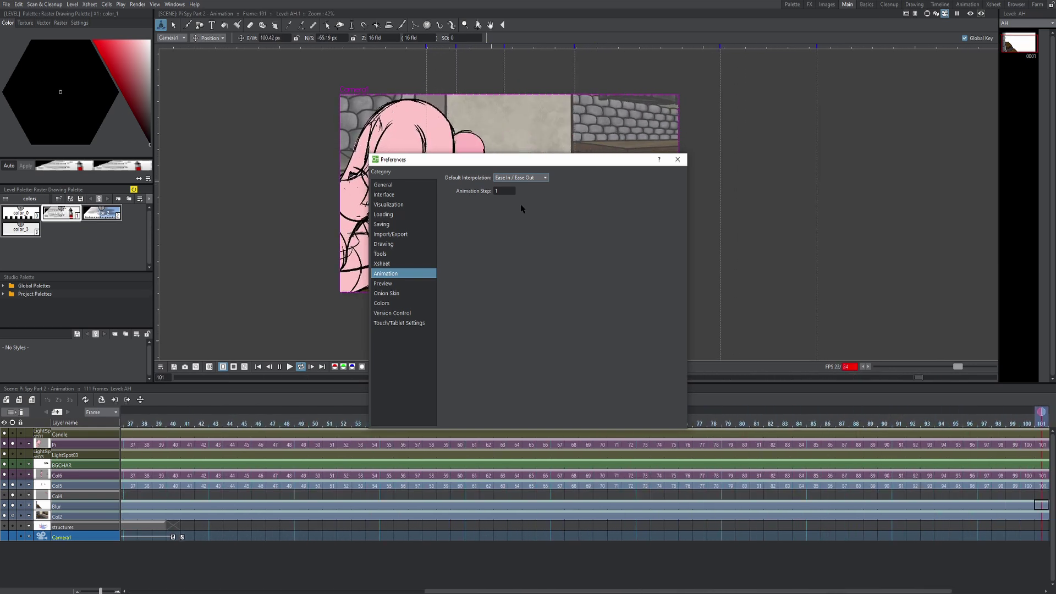
pyautogui.click(678, 159)
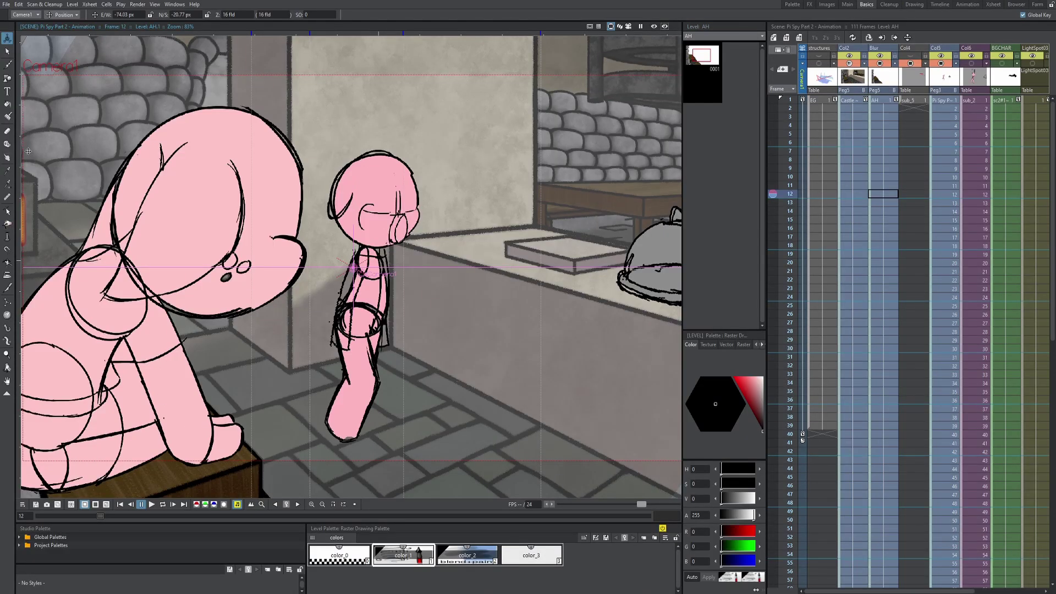
# Switch to the Main room and back to Basics, then select Camera1 as the animated object.
pyautogui.scroll(-1, 582, 226)
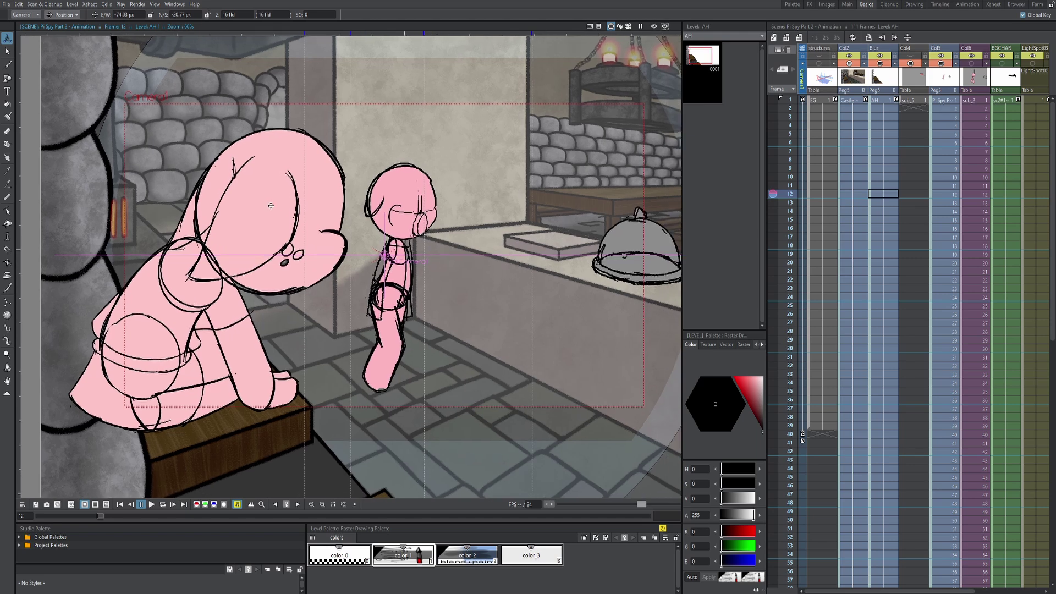
pyautogui.click(854, 5)
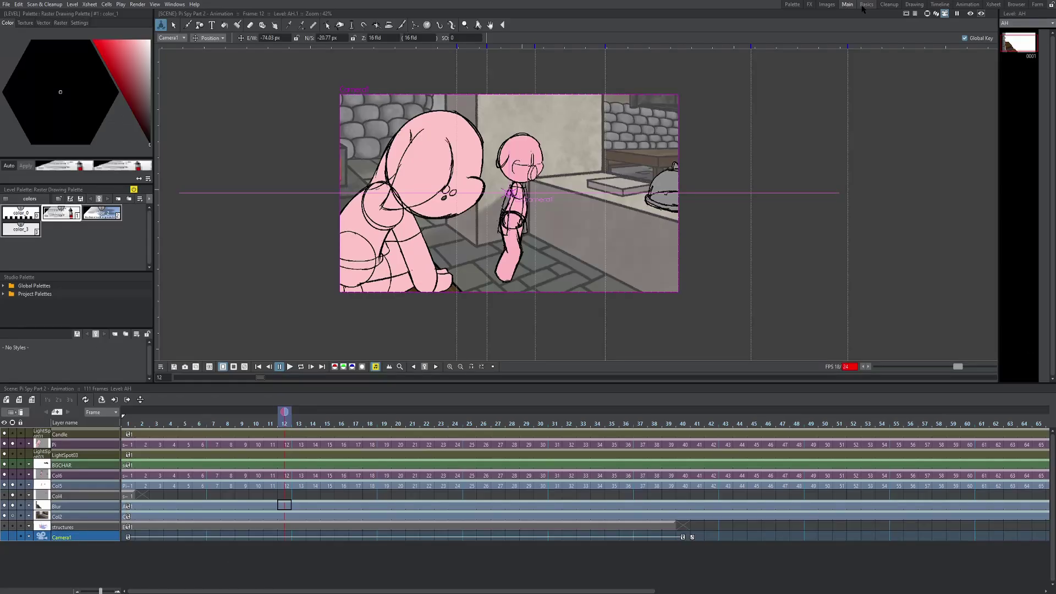
pyautogui.scroll(2, 500, 182)
pyautogui.click(868, 6)
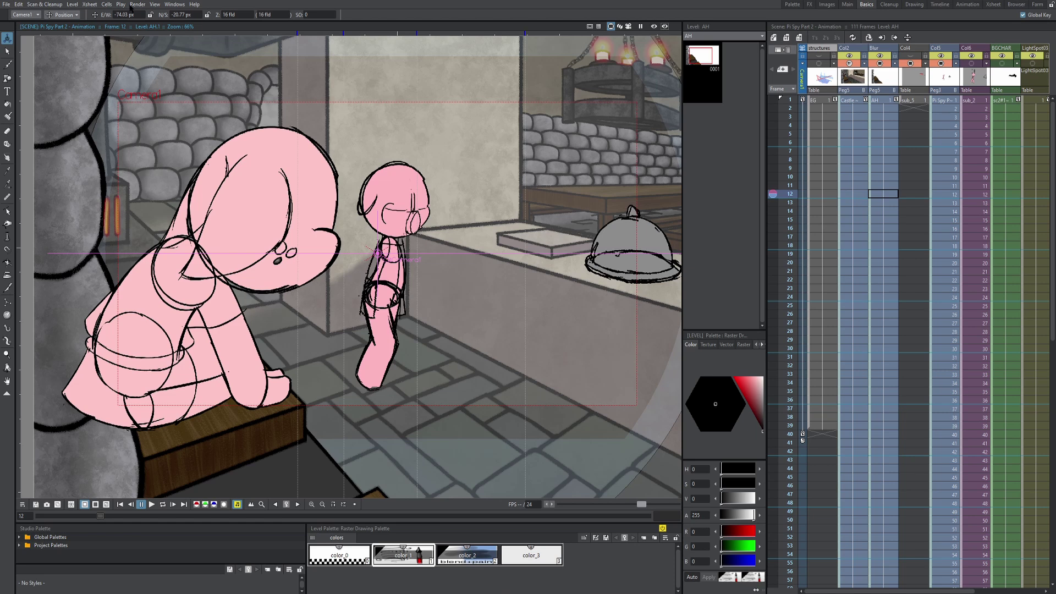
pyautogui.click(33, 15)
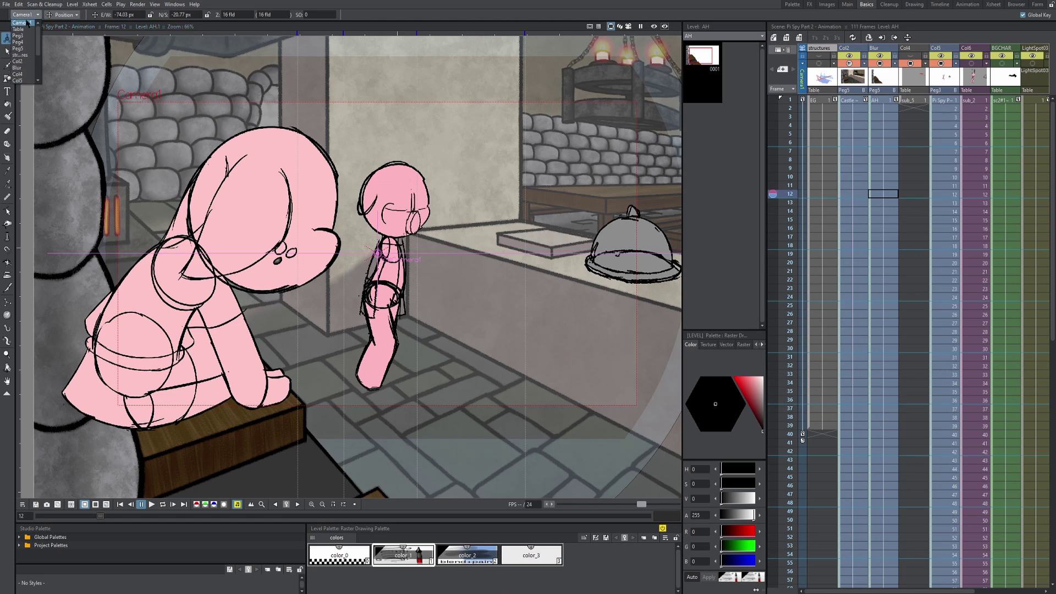
pyautogui.click(28, 23)
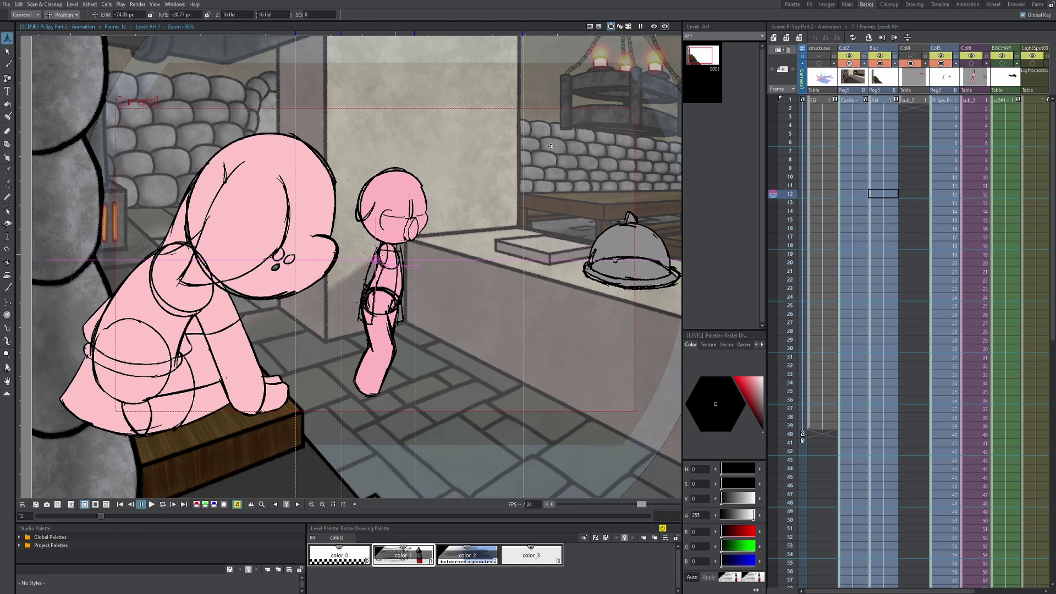
pyautogui.hscroll(1, 626, 43)
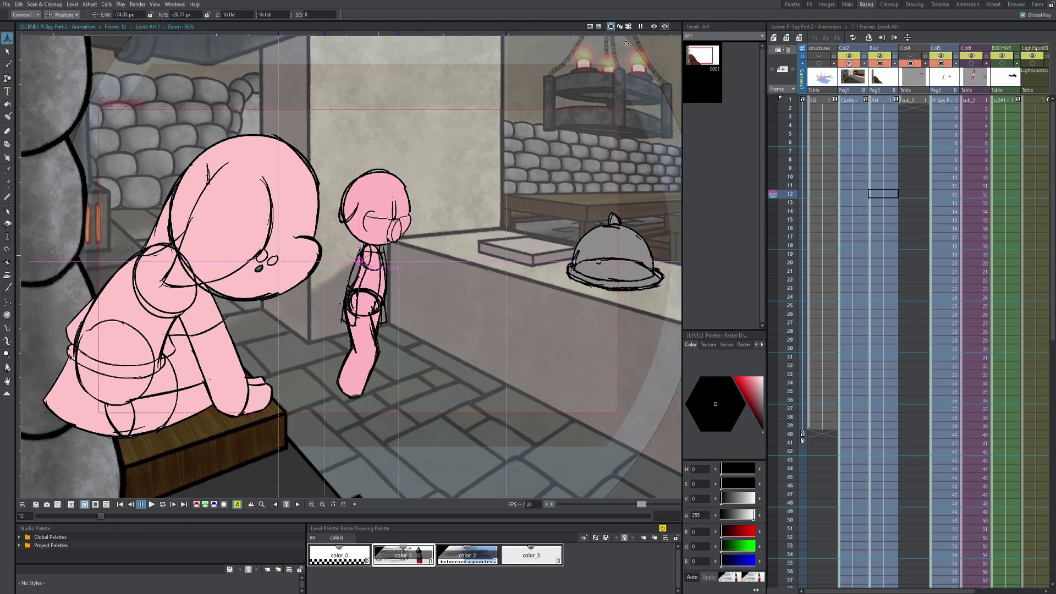
# Turn on Camera View and delete Camera1's key at frame 40.
pyautogui.click(628, 26)
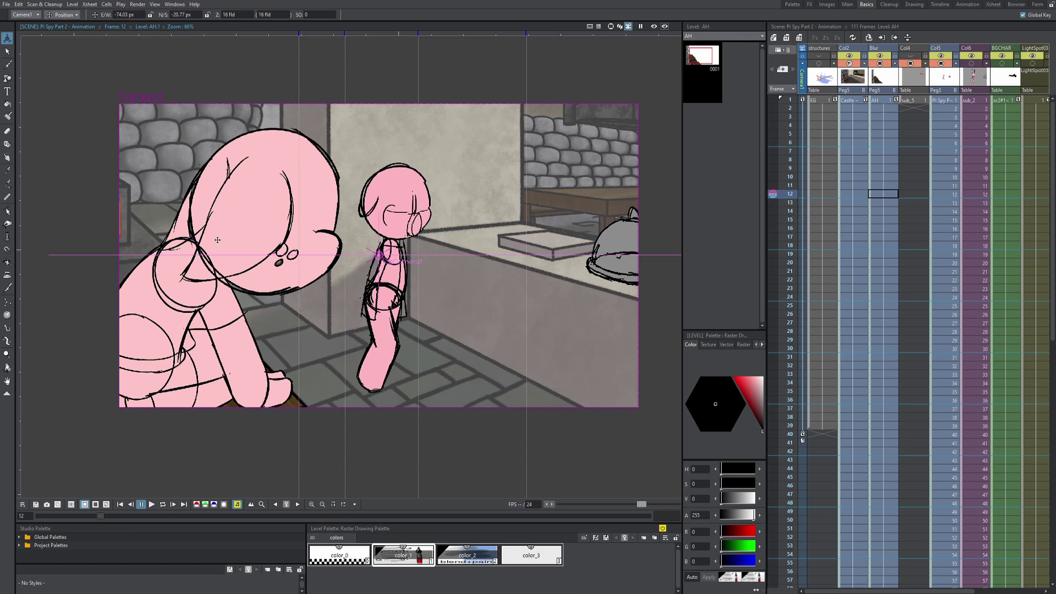
pyautogui.click(852, 100)
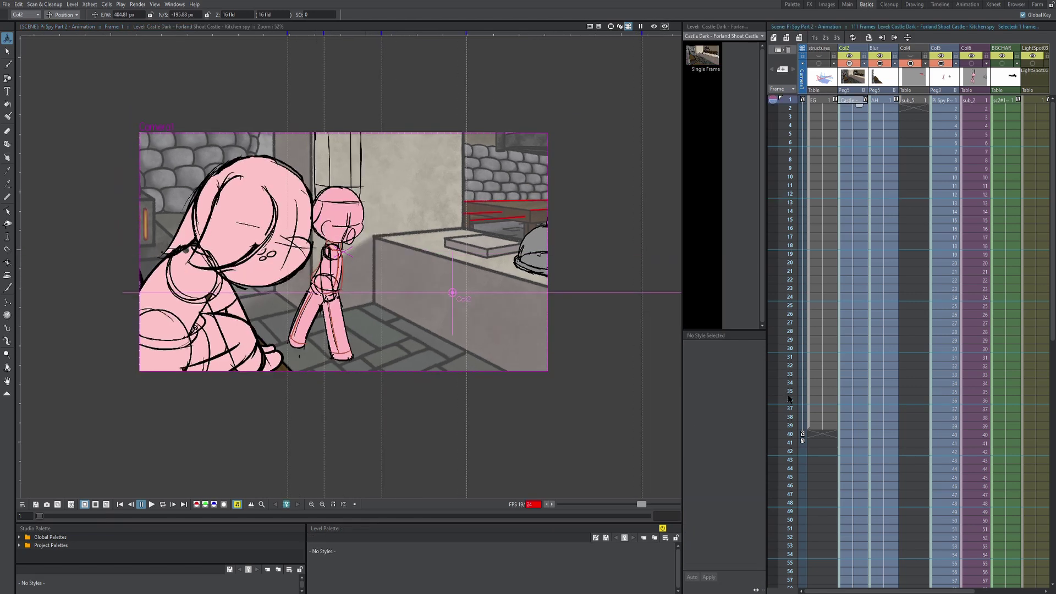
pyautogui.click(803, 435)
pyautogui.rightClick(803, 436)
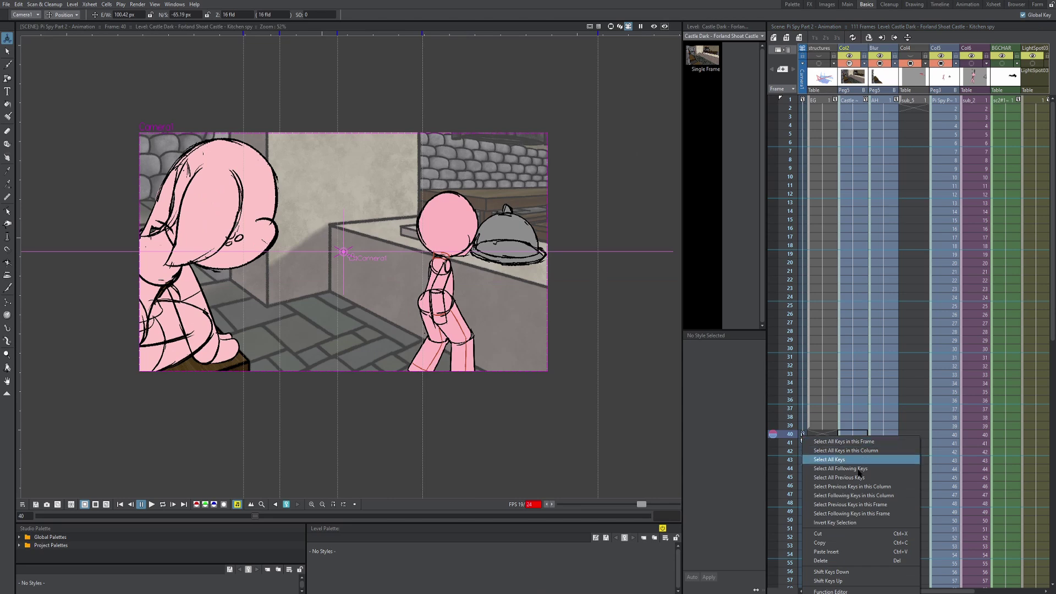
pyautogui.click(853, 561)
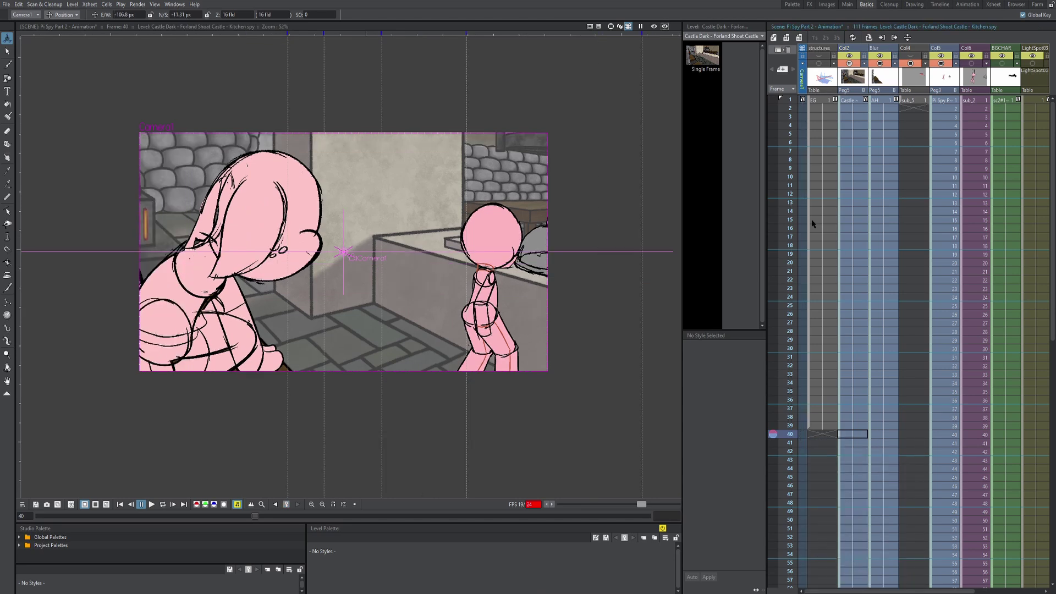
# Delete Camera1's key at frame 1, returning it to 0 px E/W and N/S.
pyautogui.click(802, 101)
pyautogui.rightClick(802, 100)
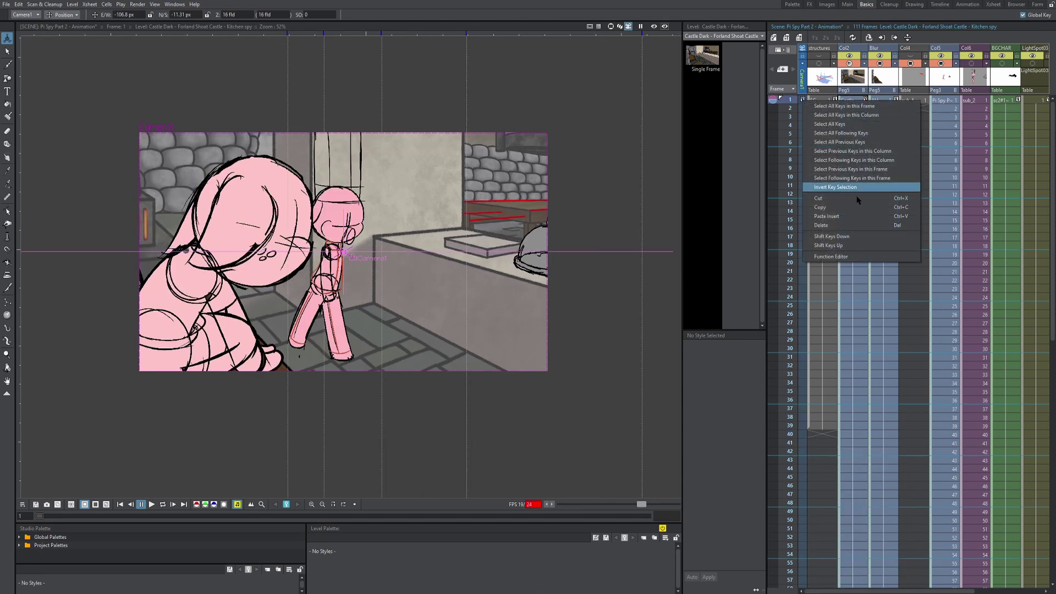
pyautogui.click(849, 231)
pyautogui.click(803, 100)
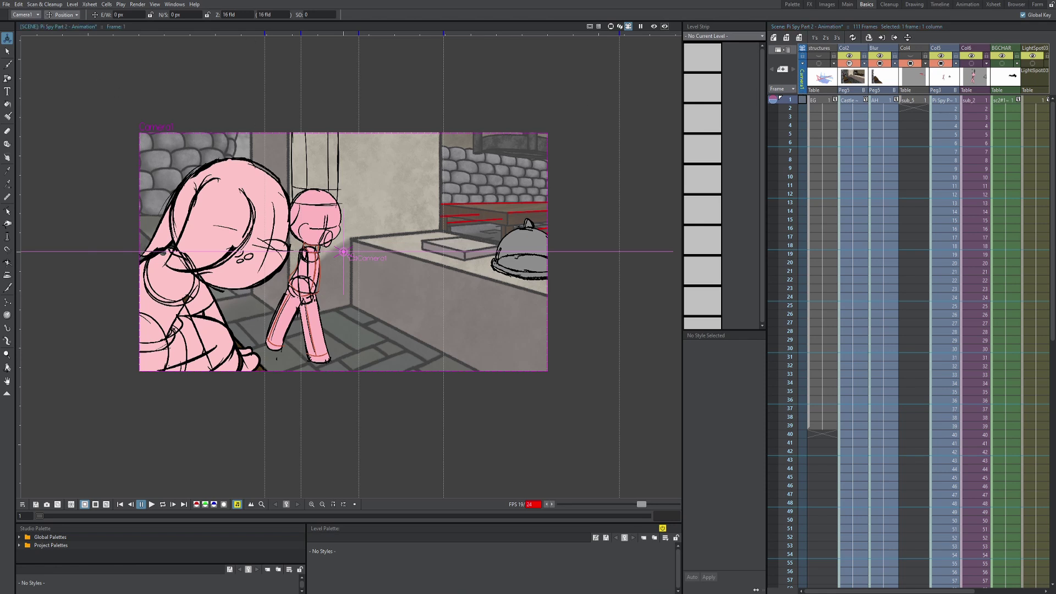
# Set the Animate tool to Camera1 with All channels animated.
pyautogui.click(33, 17)
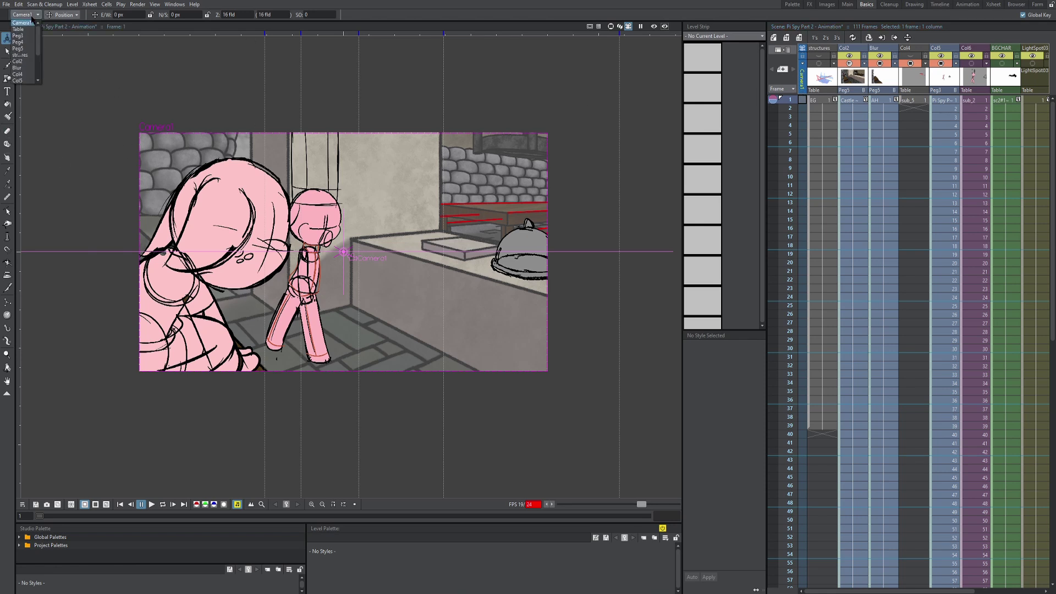
pyautogui.click(32, 19)
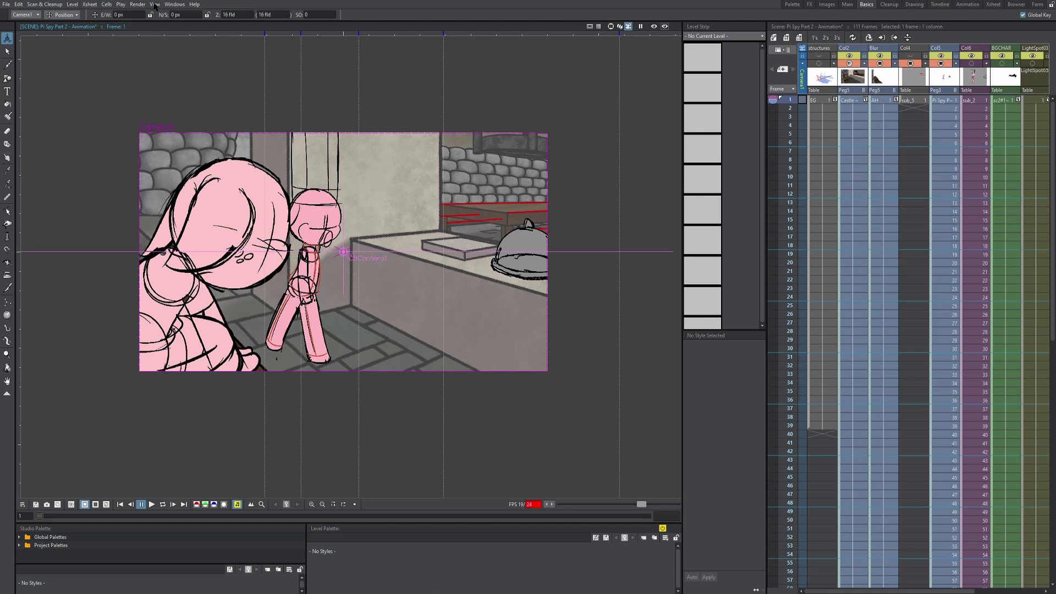
pyautogui.click(77, 15)
pyautogui.click(61, 69)
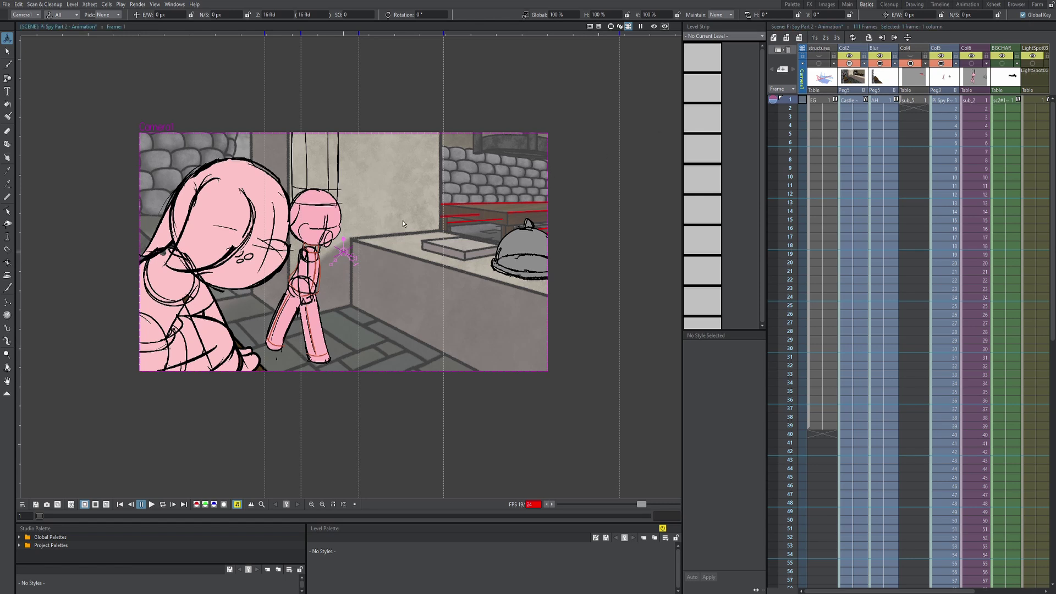
# Drag the camera to key frame 1 at -172.49 px E/W and frame 40 at 166.67 px.
pyautogui.moveTo(403, 220)
pyautogui.mouseDown()
pyautogui.moveTo(394, 220)
pyautogui.moveTo(420, 215)
pyautogui.mouseUp()
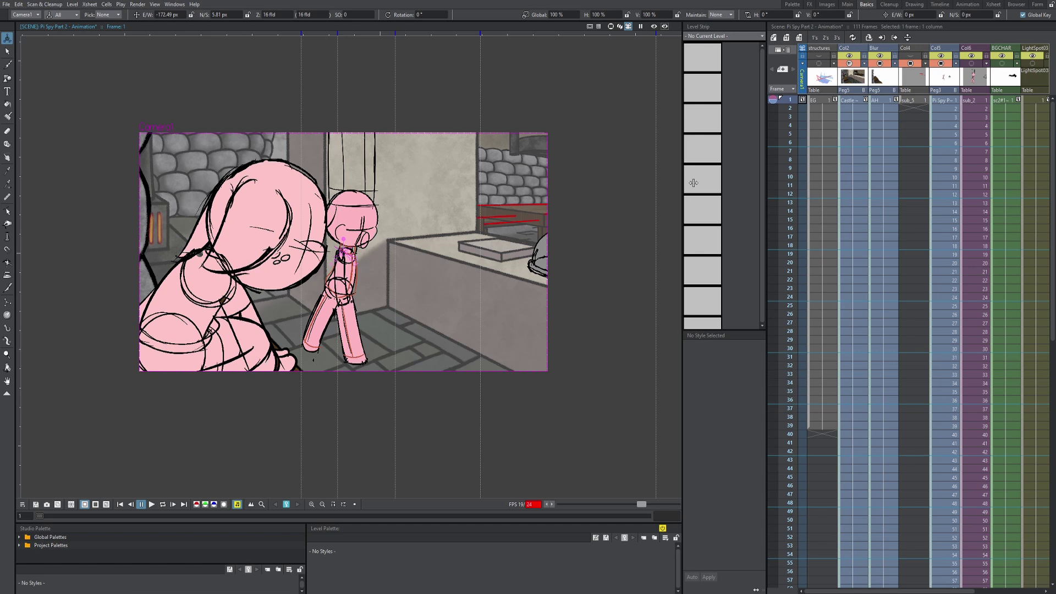
pyautogui.click(803, 435)
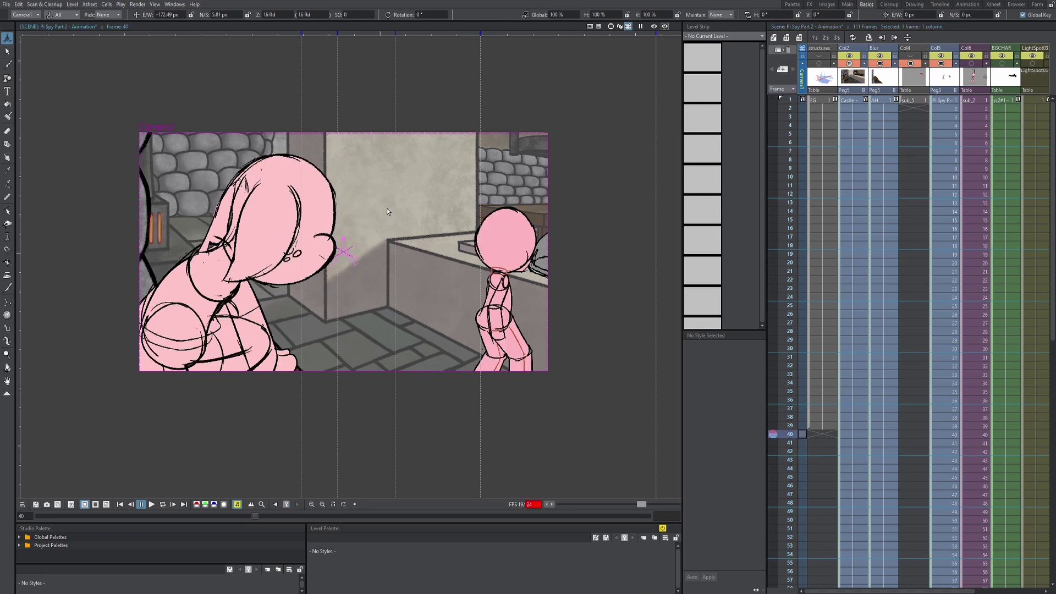
pyautogui.moveTo(388, 208); pyautogui.dragTo(410, 219)
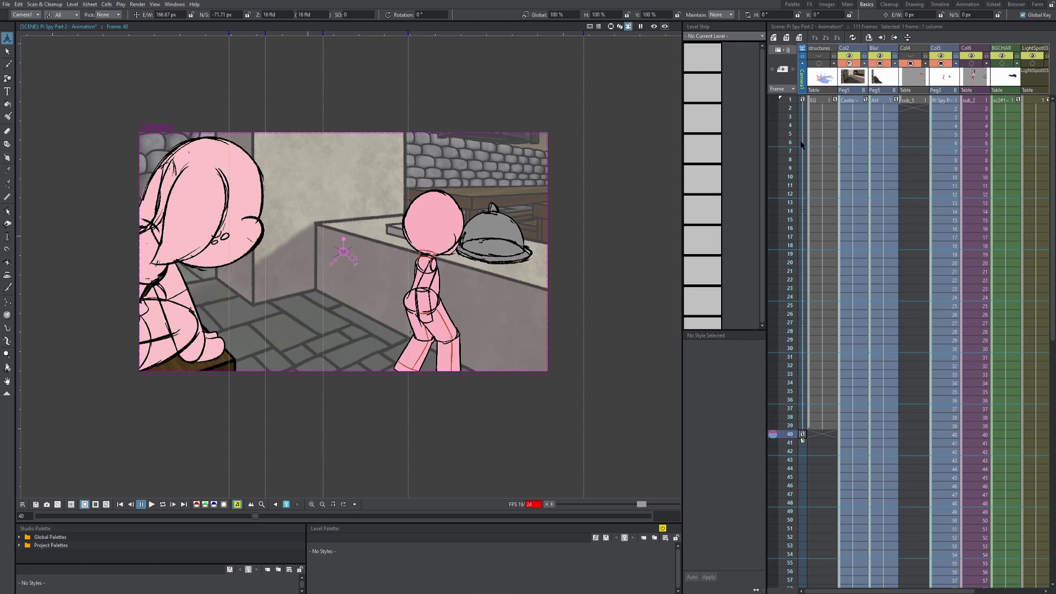
# Play the camera pan from frame 1 twice to preview it.
pyautogui.click(803, 100)
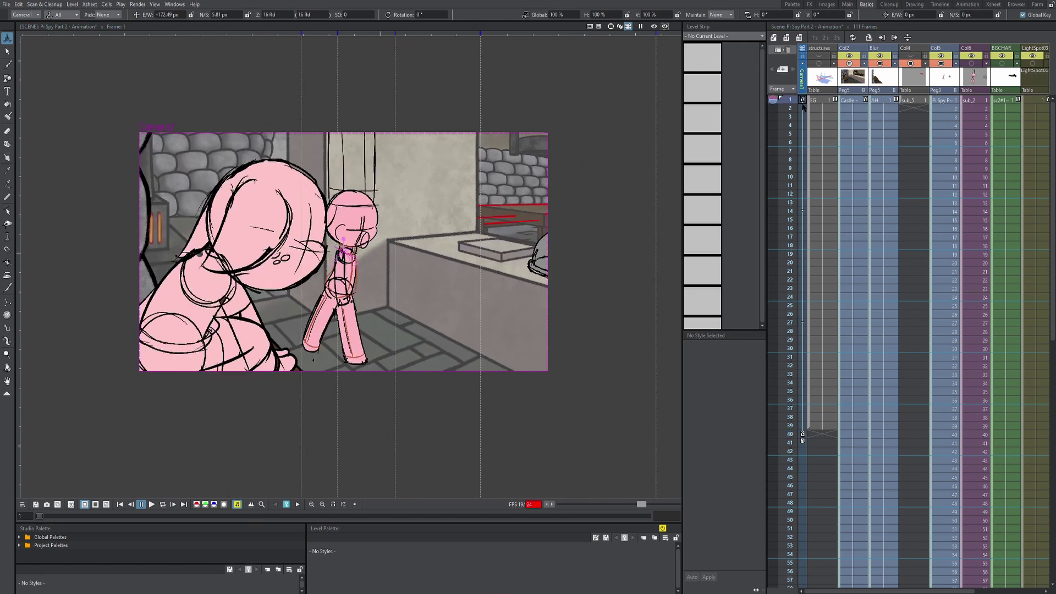
pyautogui.press('p')
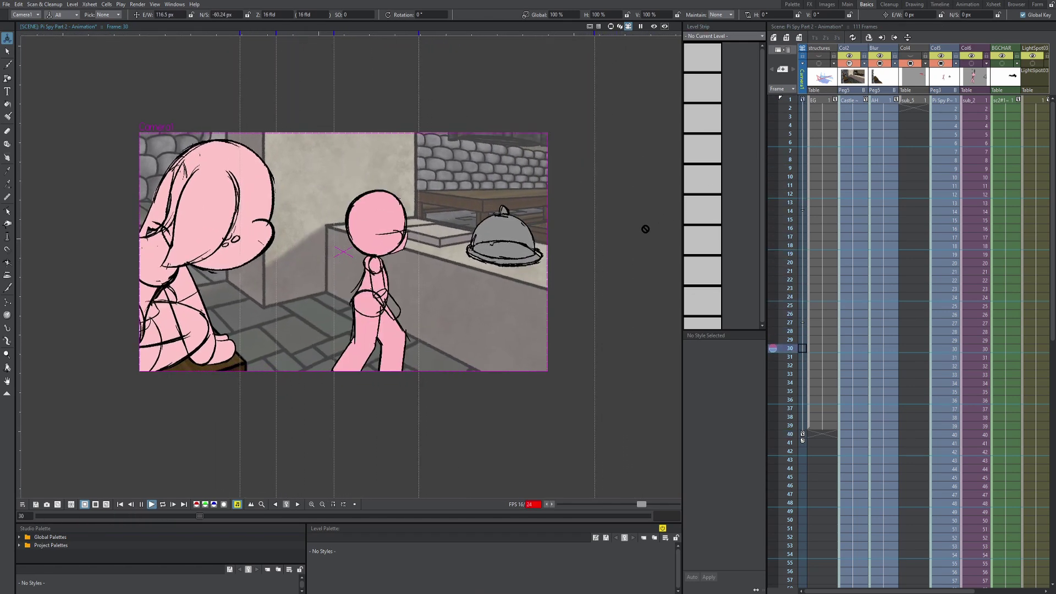
pyautogui.press('p')
pyautogui.click(803, 100)
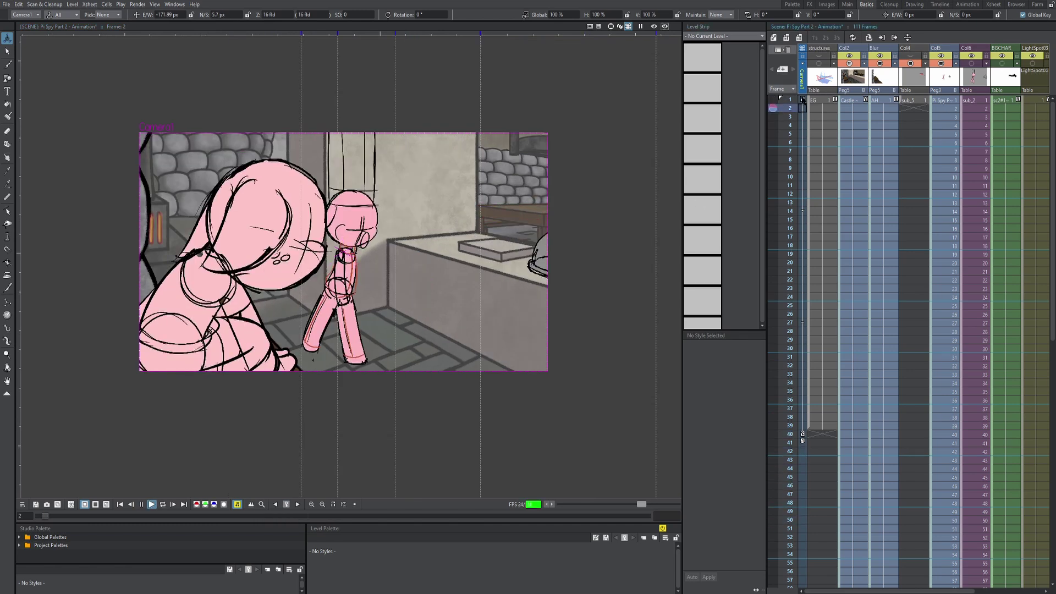
pyautogui.press('p')
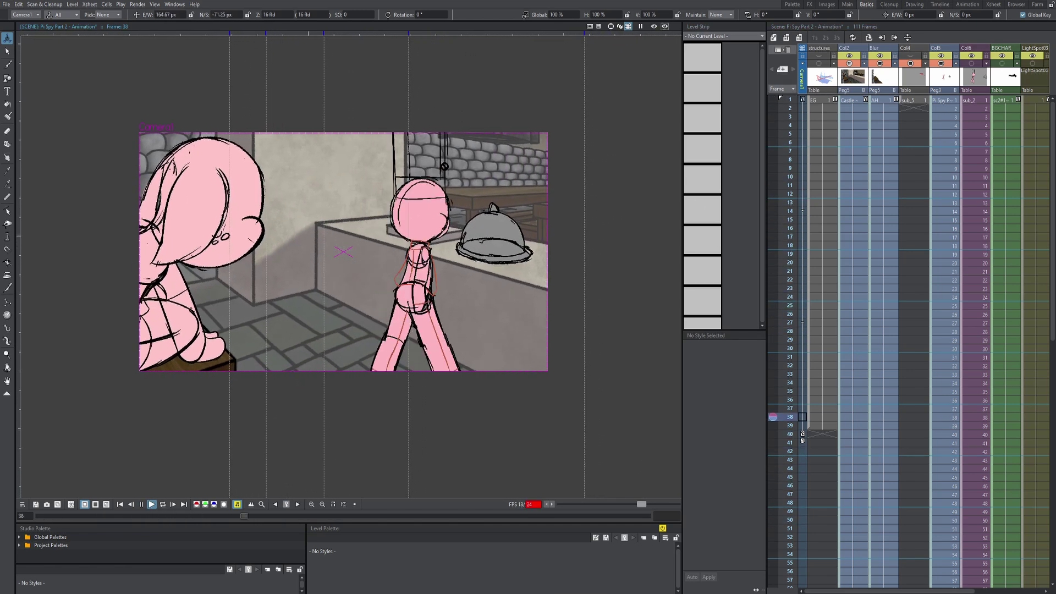
pyautogui.press('p')
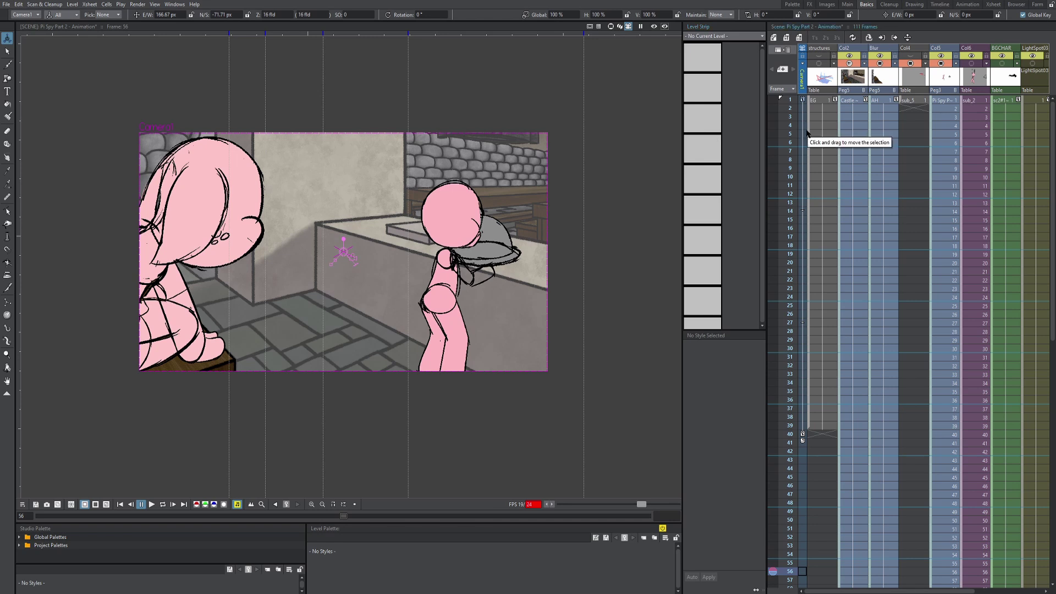
# Move the camera's end key from frame 40 to frame 27 and preview the pan.
pyautogui.click(803, 436)
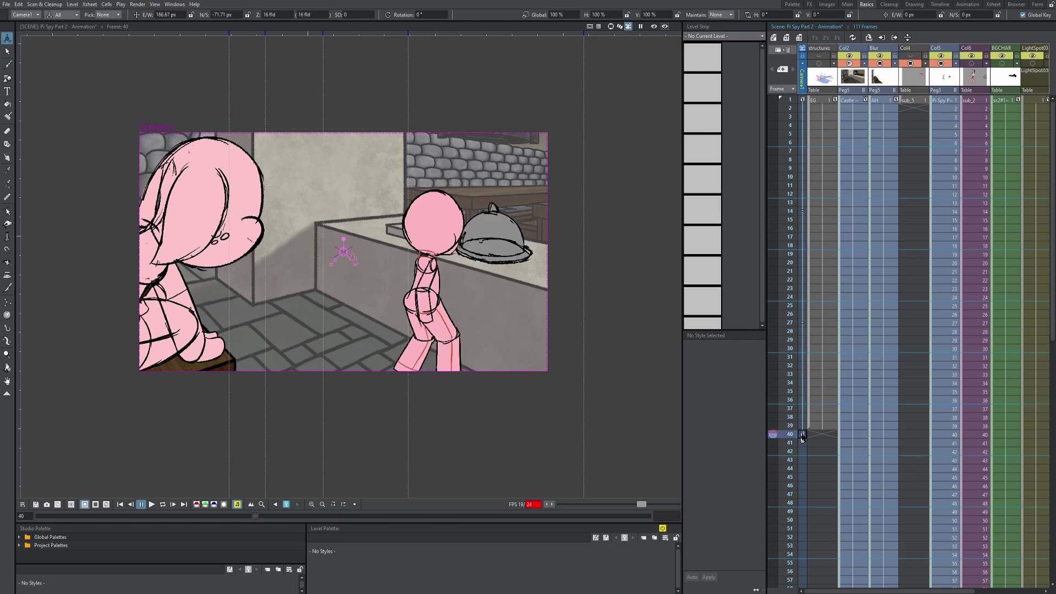
pyautogui.moveTo(803, 438); pyautogui.dragTo(809, 326)
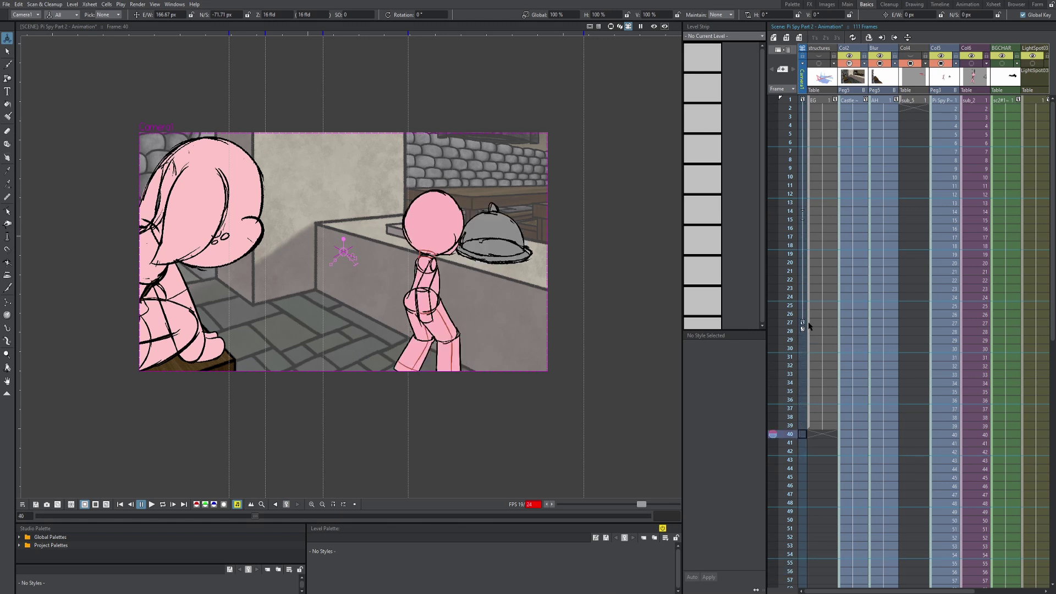
pyautogui.click(818, 109)
pyautogui.press('p')
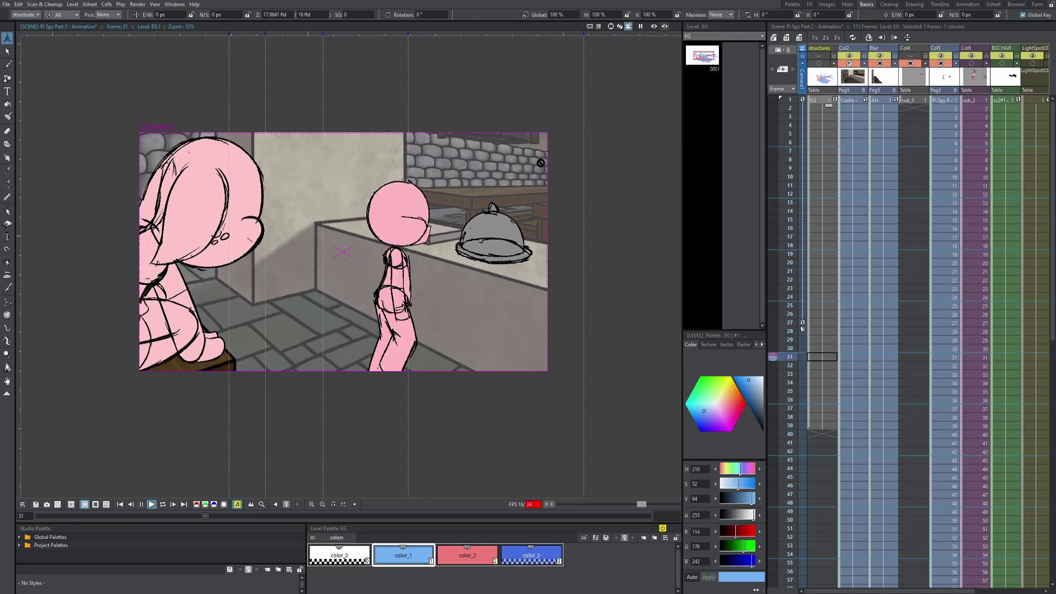
pyautogui.click(850, 104)
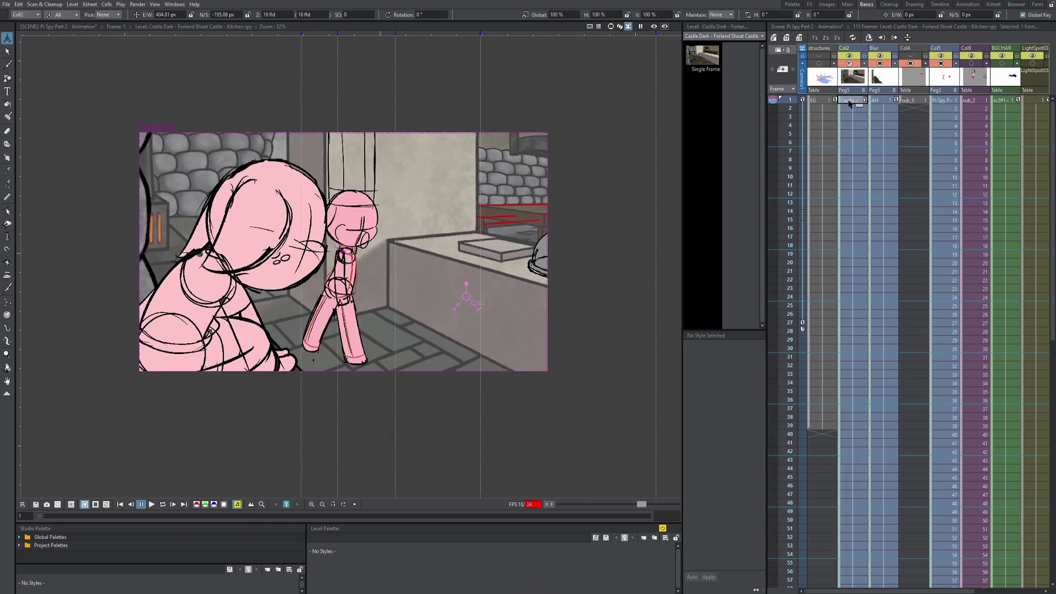
pyautogui.press('p')
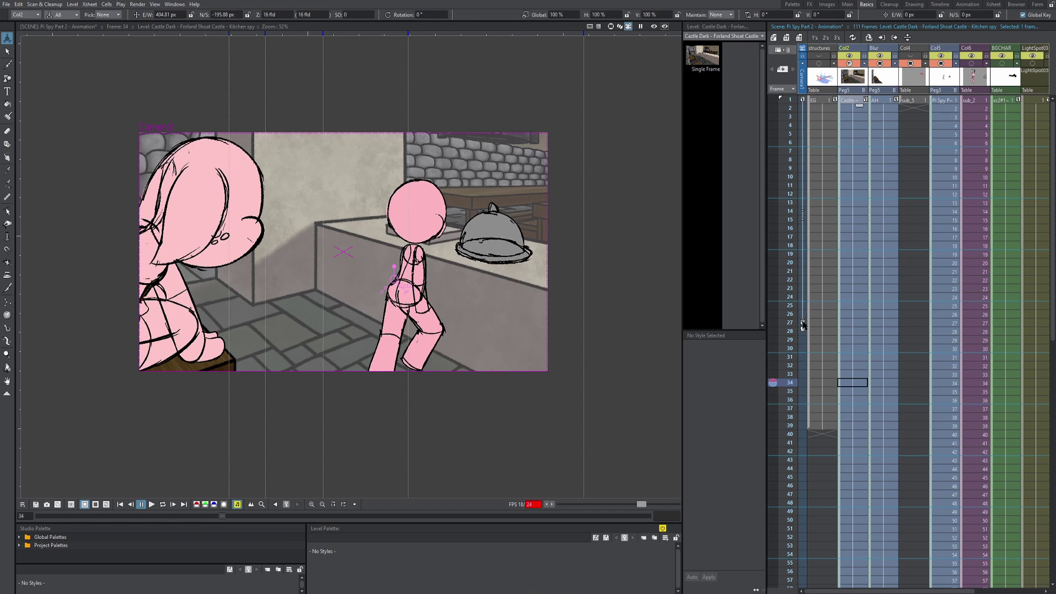
# Move the camera's end key from frame 27 to frame 50 and replay the scene.
pyautogui.click(802, 324)
pyautogui.moveTo(808, 380); pyautogui.dragTo(807, 519)
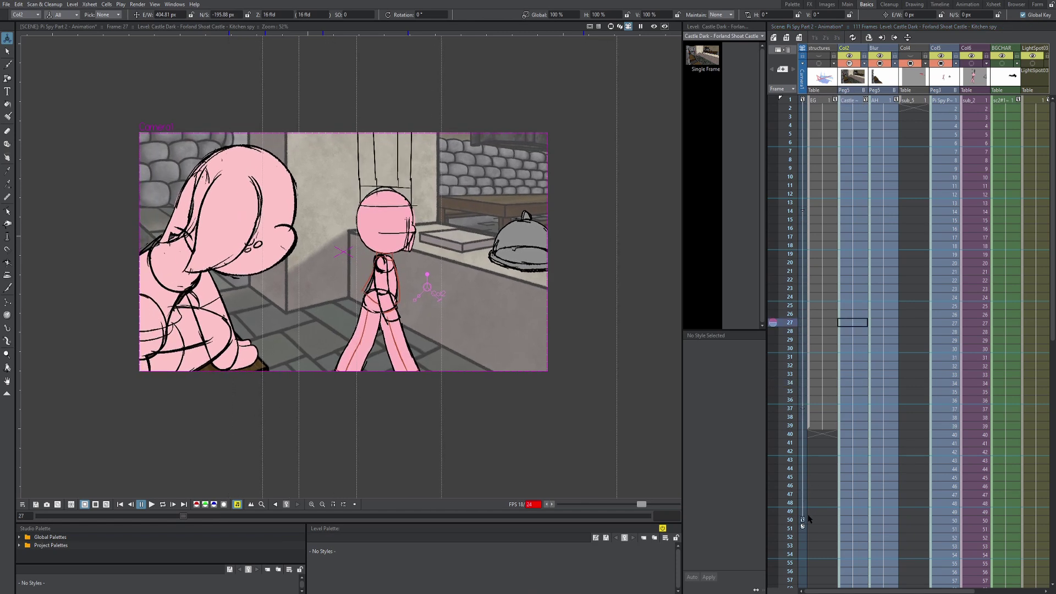
pyautogui.press('p')
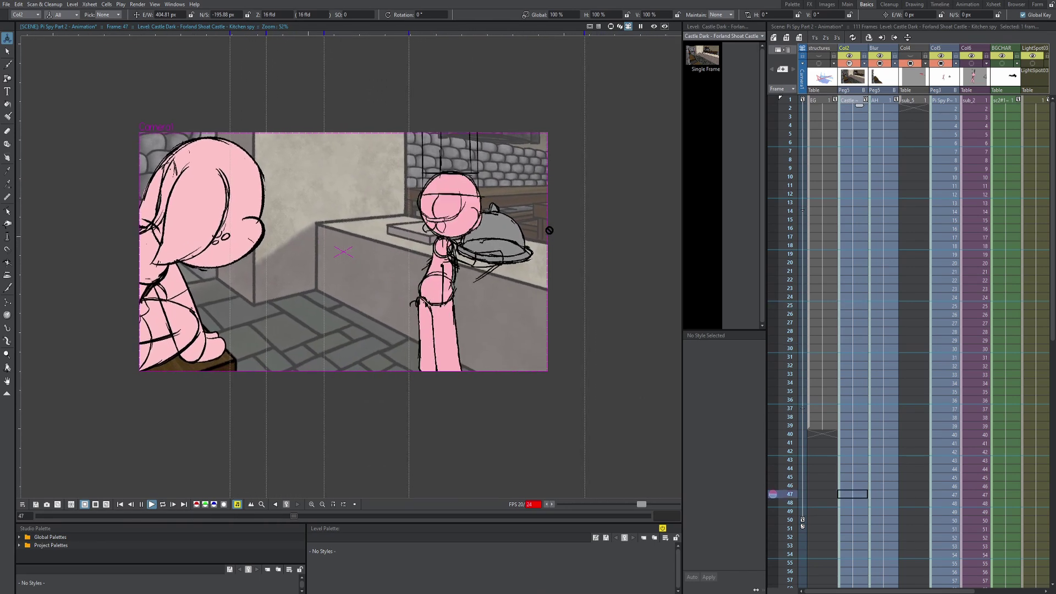
# Stop at frame 40 and delete Camera1's key there, leaving it at -172.49 px E/W.
pyautogui.click(822, 434)
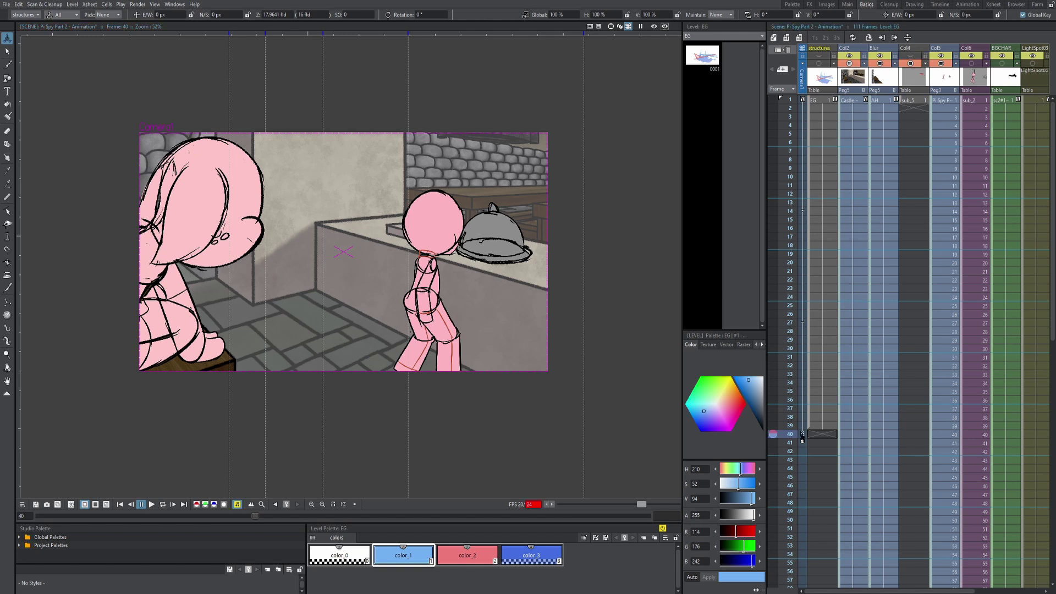
pyautogui.rightClick(803, 436)
pyautogui.click(829, 560)
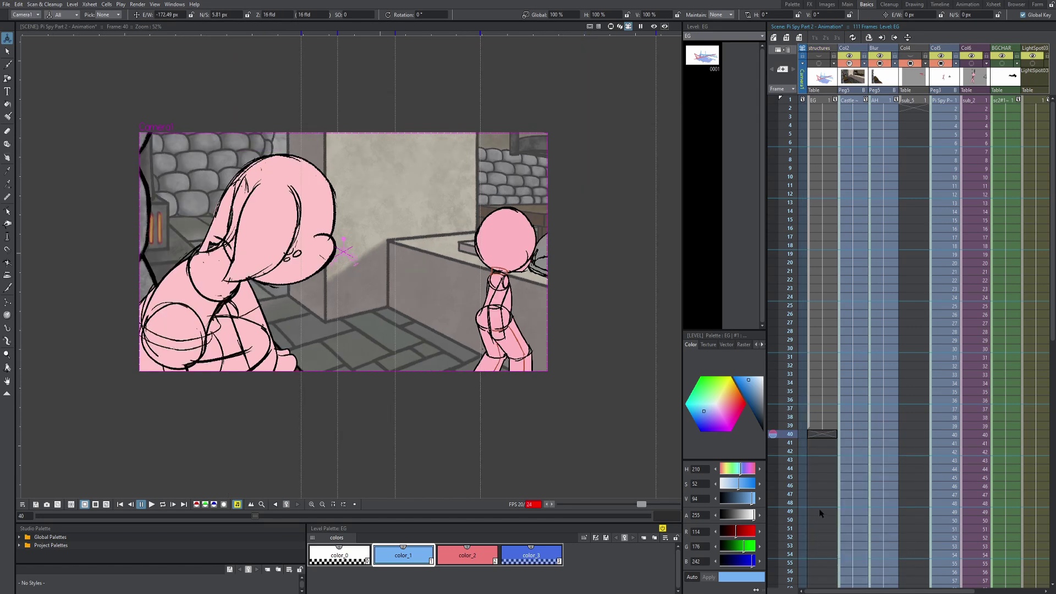
pyautogui.click(802, 436)
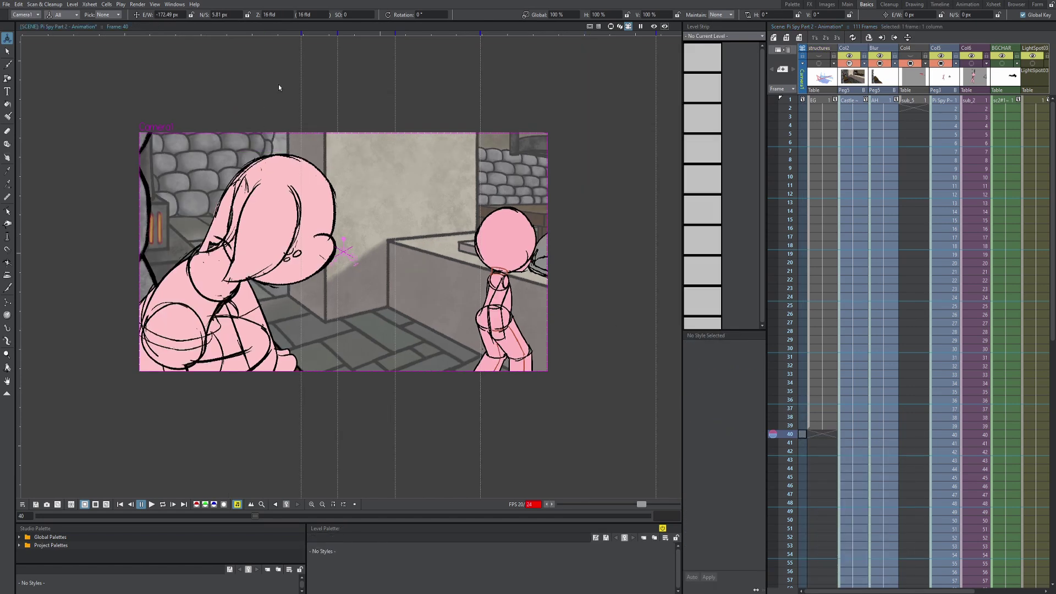
# Undo a trial drag pan, then key Camera1 at frame 40 with E/W set to 1 px.
pyautogui.moveTo(275, 137); pyautogui.dragTo(336, 169)
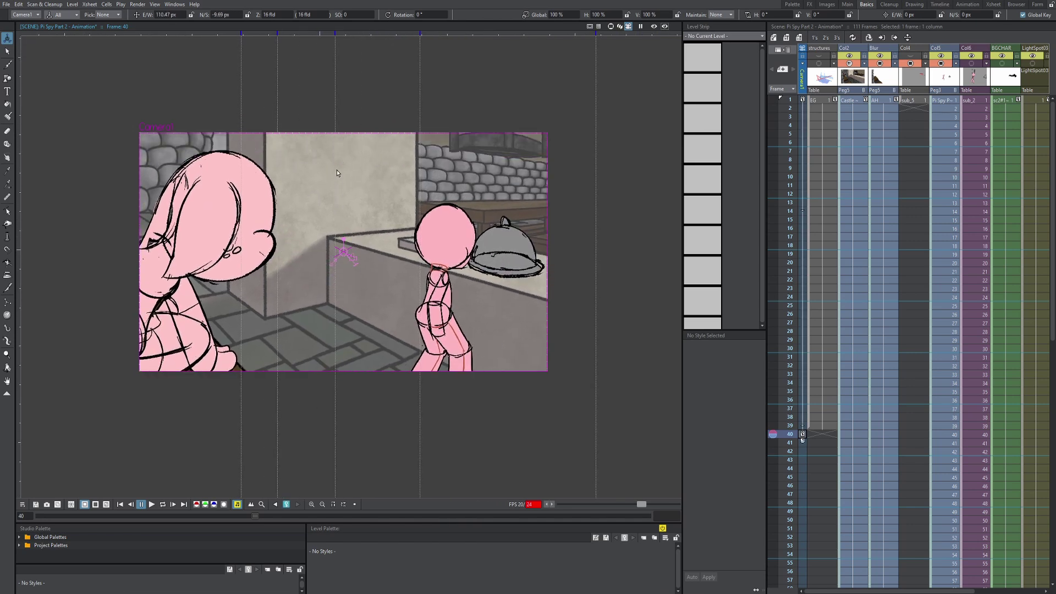
pyautogui.hotkey('ctrl', 'z')
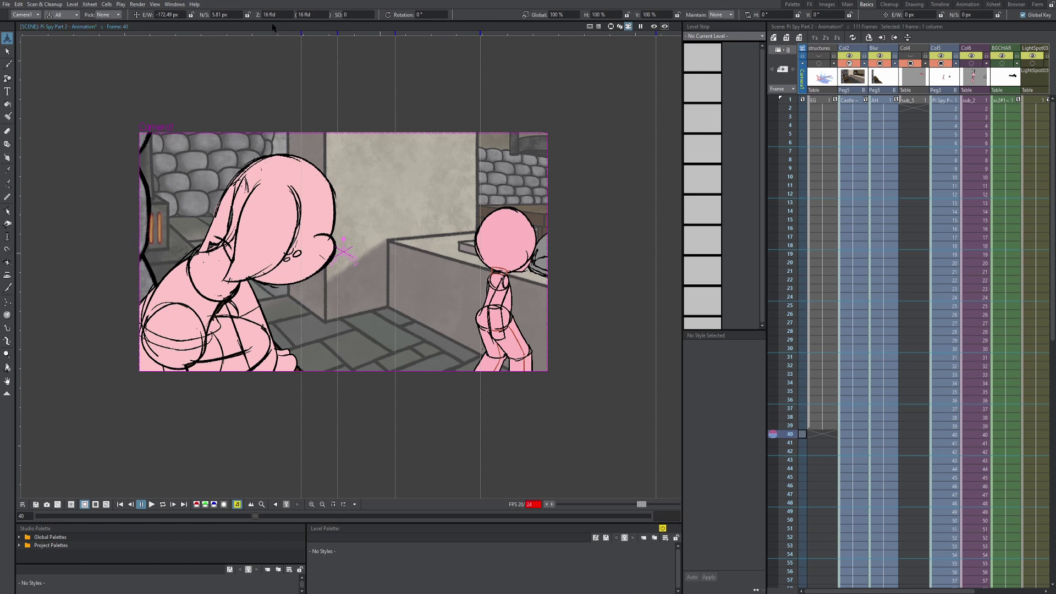
pyautogui.click(169, 14)
pyautogui.write('1')
pyautogui.press('Return')
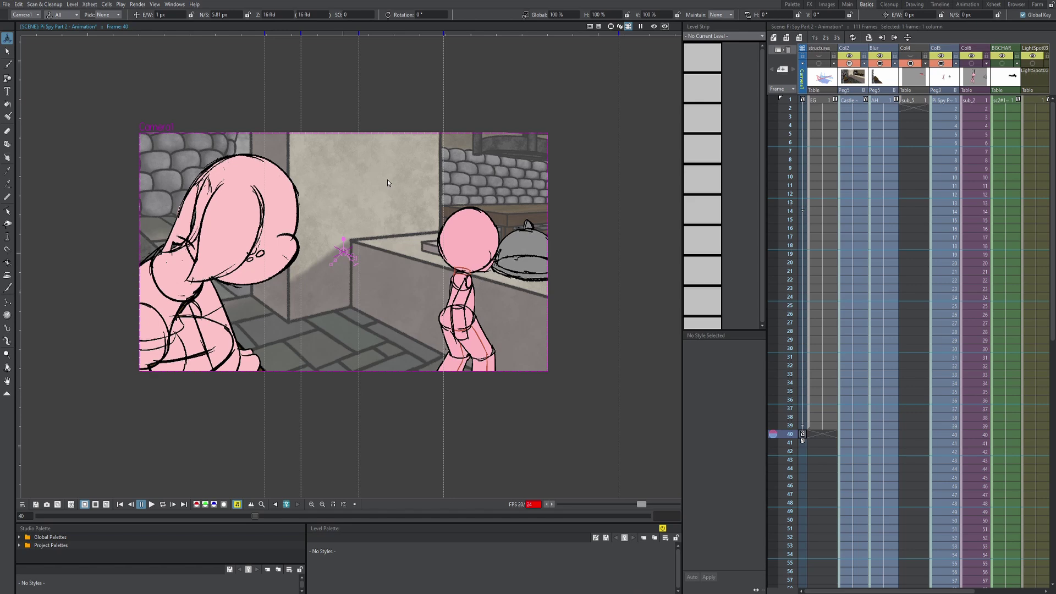
# Play the scene from frame 1 to preview the current camera pan.
pyautogui.click(825, 101)
pyautogui.press('p')
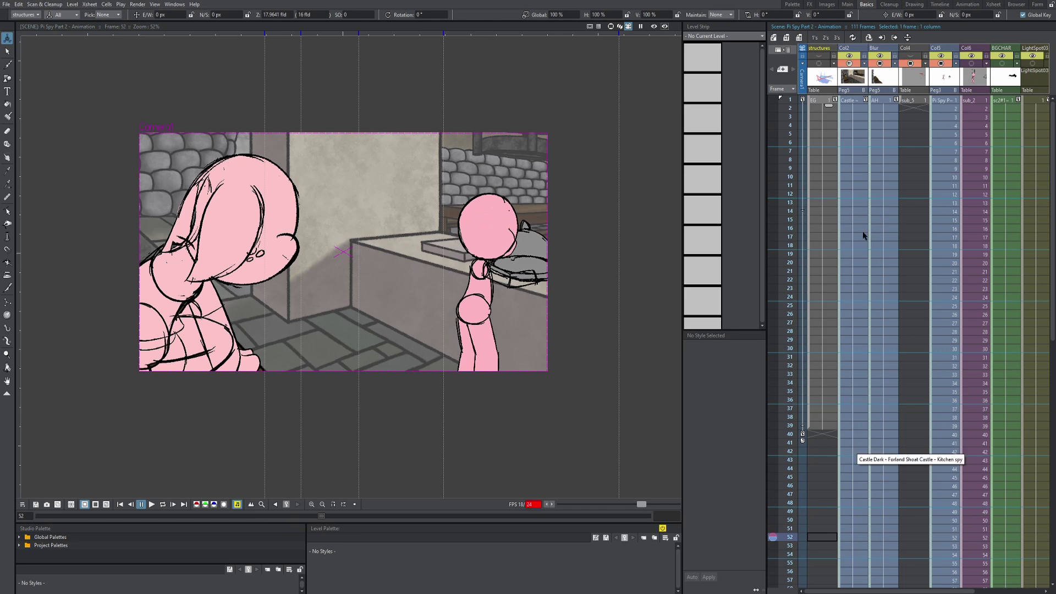
pyautogui.click(828, 102)
pyautogui.press('p')
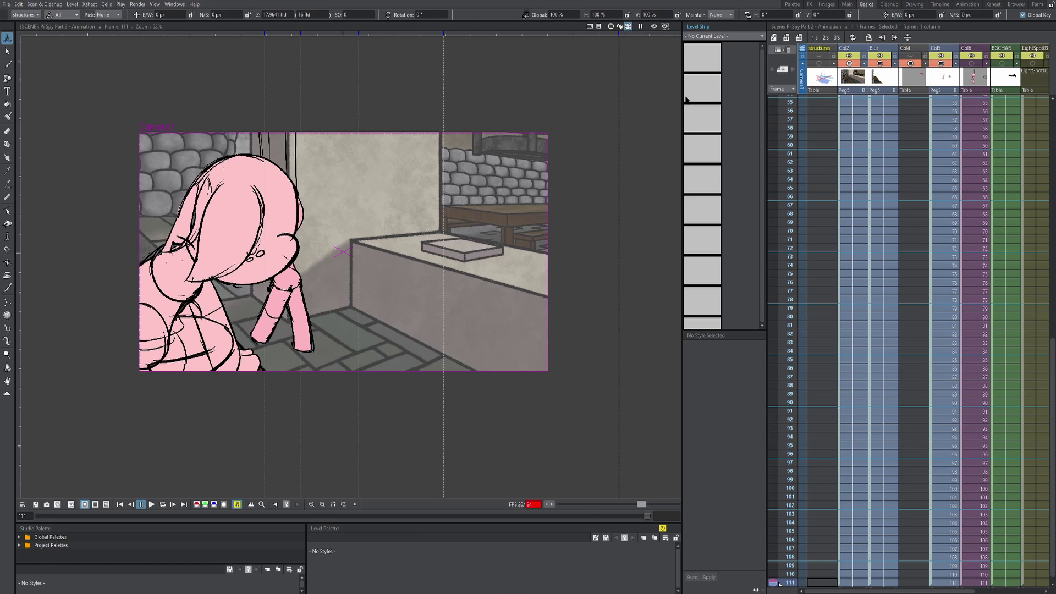
pyautogui.press('p')
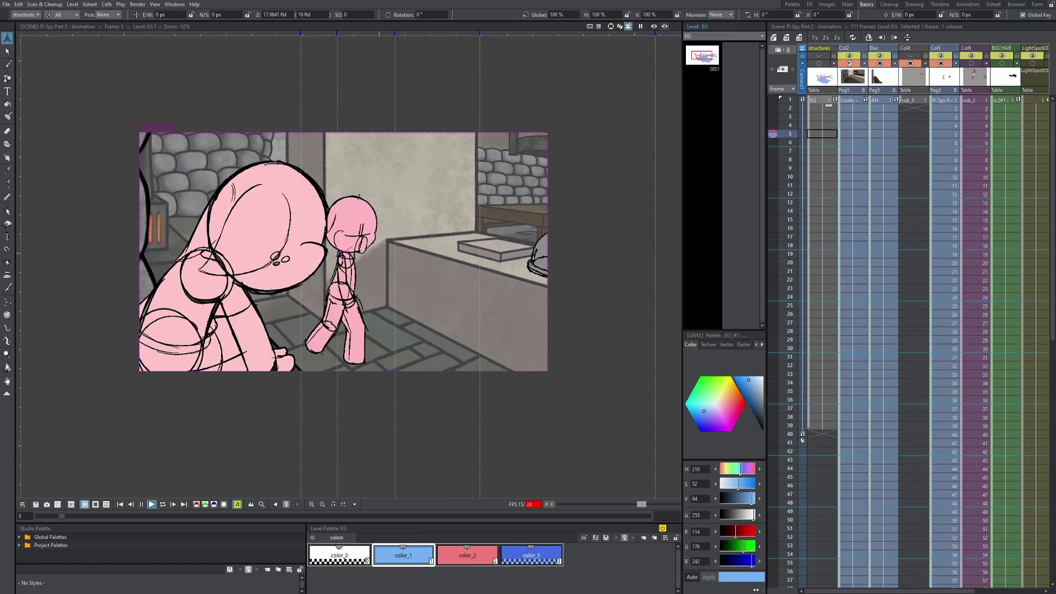
pyautogui.press('p')
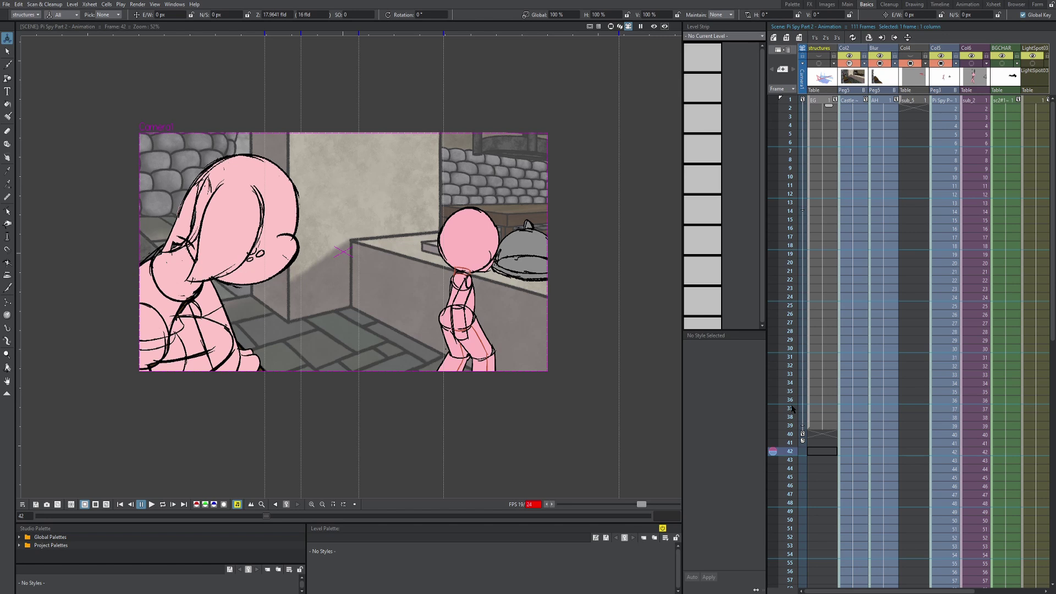
# Move the camera's end key from frame 40 to frame 22 and replay the quicker pan.
pyautogui.click(773, 340)
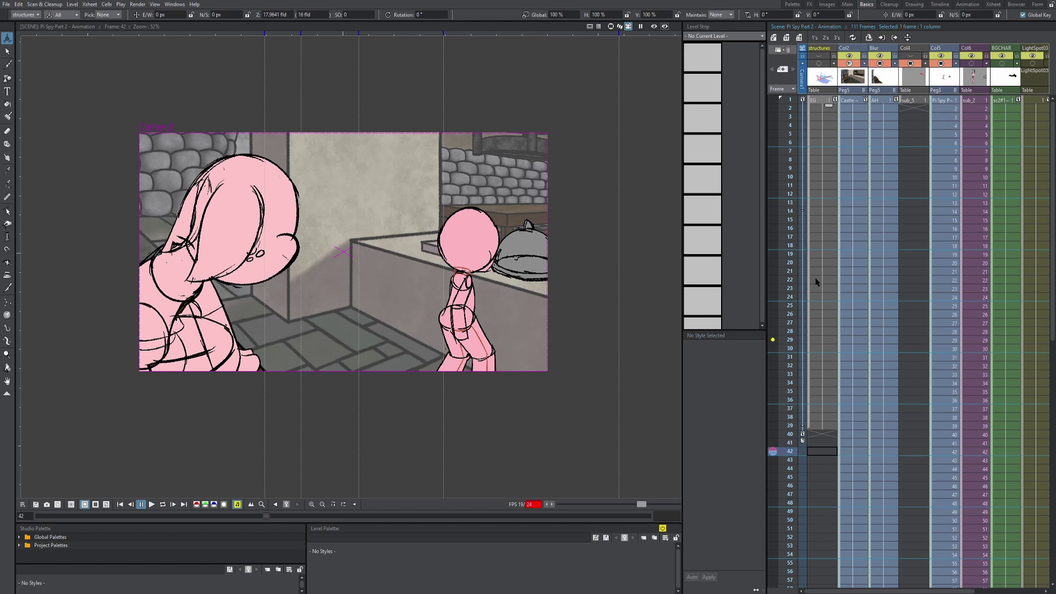
pyautogui.click(804, 435)
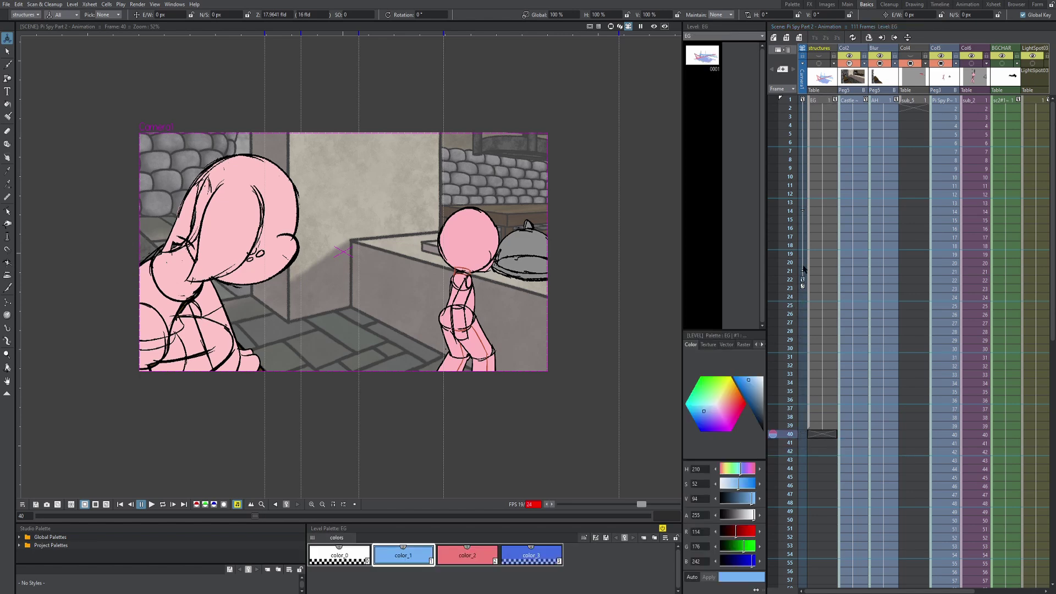
pyautogui.click(819, 101)
pyautogui.press('p')
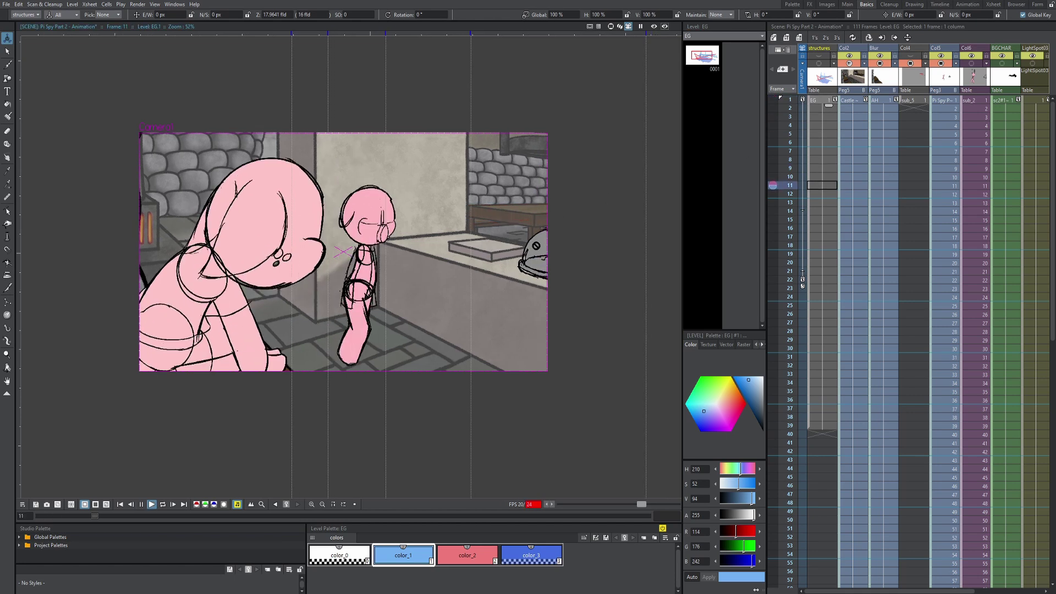
pyautogui.click(854, 107)
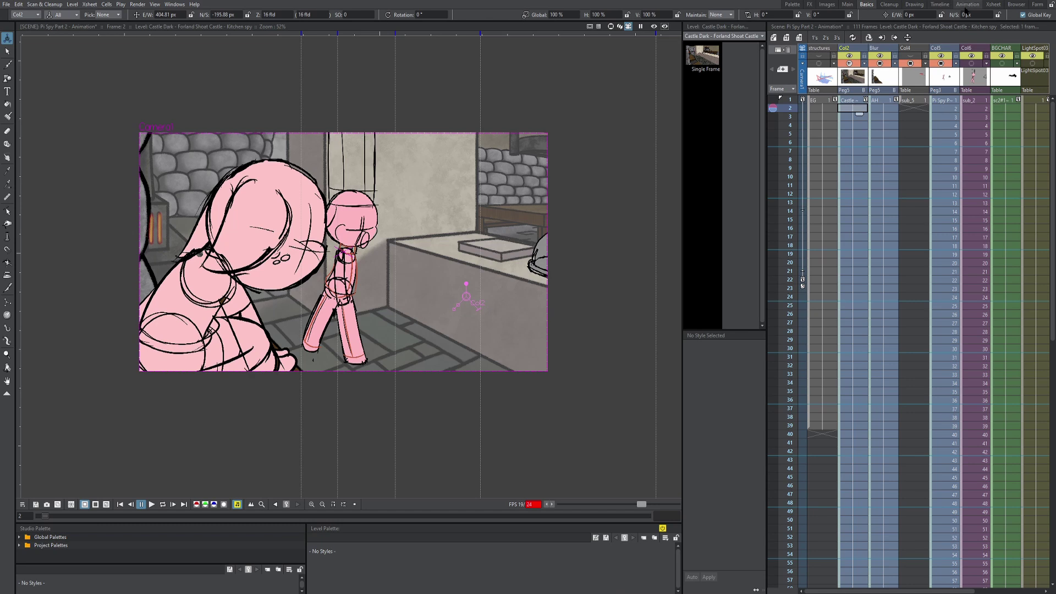
# Switch to the function-curves room and select Camera1's channel values from frame 1 to 22.
pyautogui.click(991, 5)
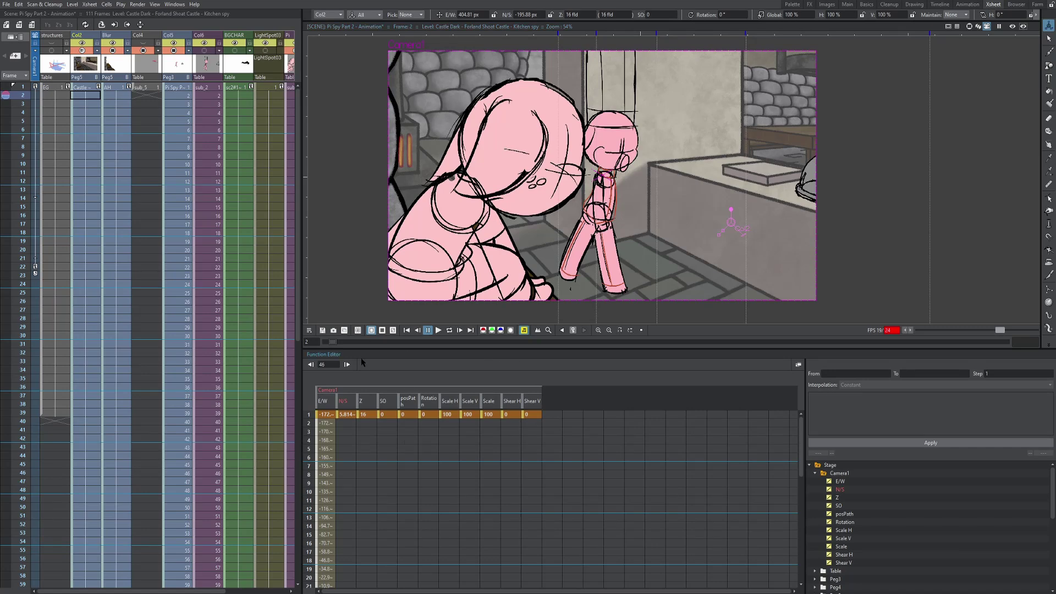
pyautogui.click(333, 421)
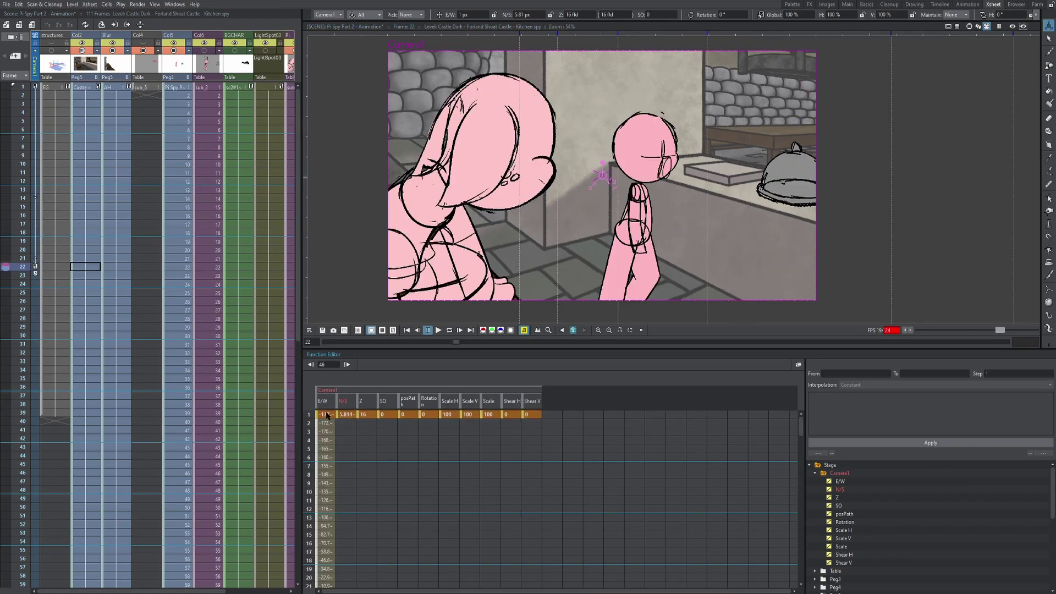
pyautogui.moveTo(327, 415); pyautogui.dragTo(530, 417)
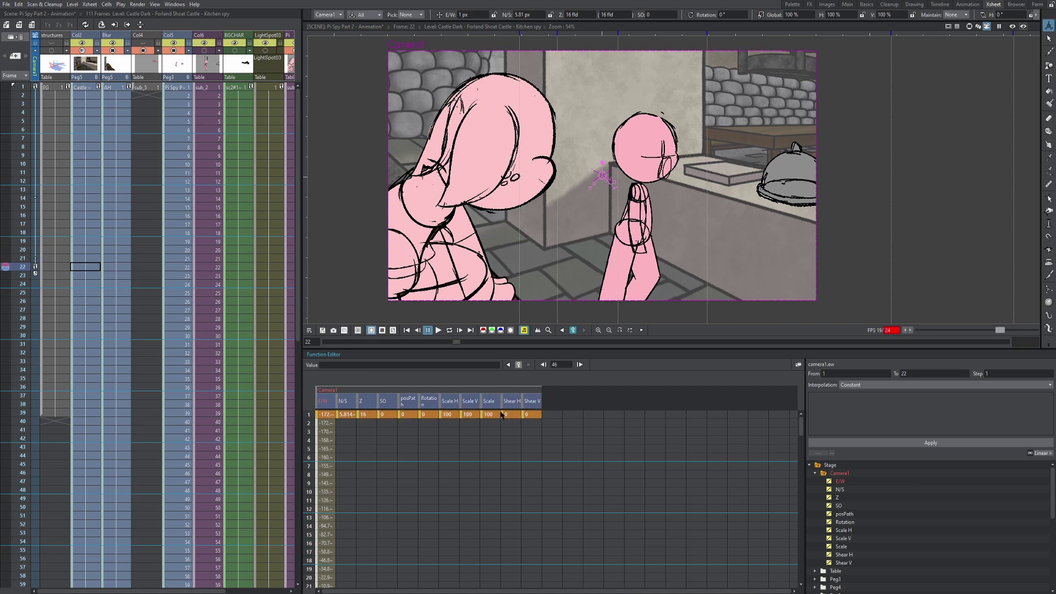
pyautogui.scroll(-2, 379, 423)
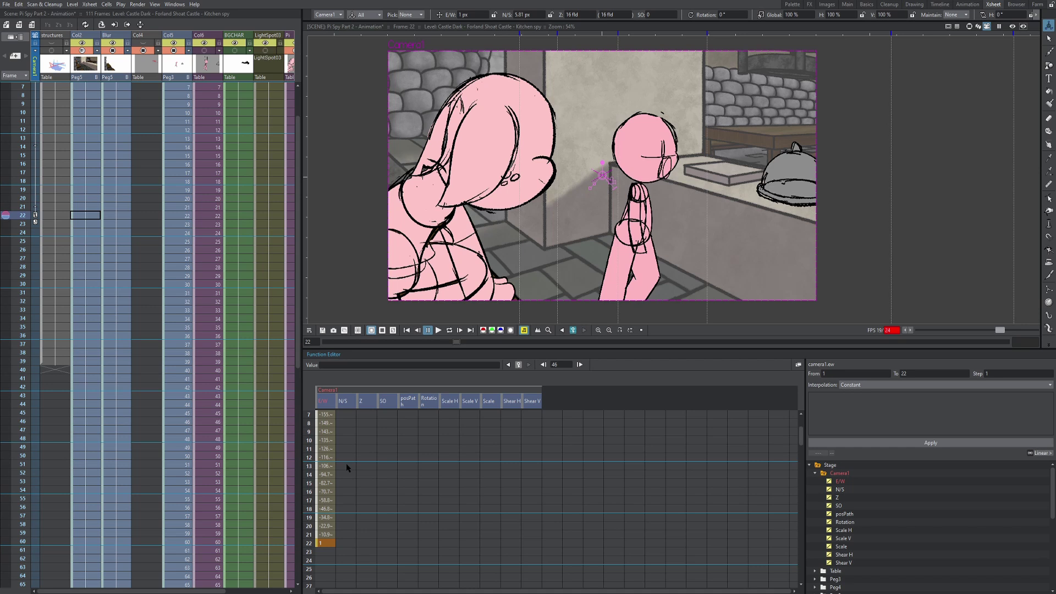
pyautogui.click(331, 545)
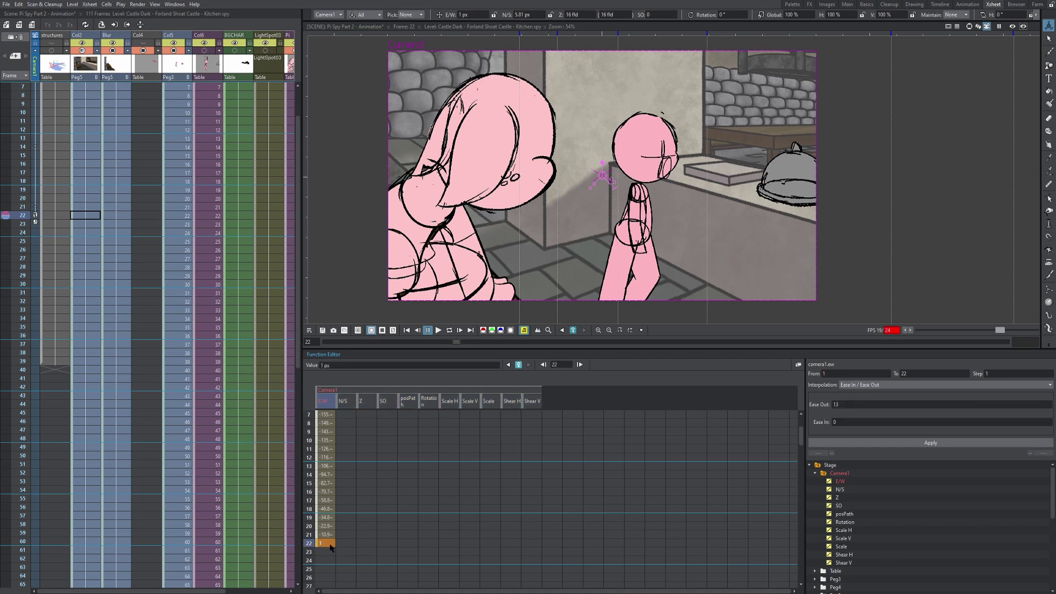
pyautogui.scroll(2, 330, 547)
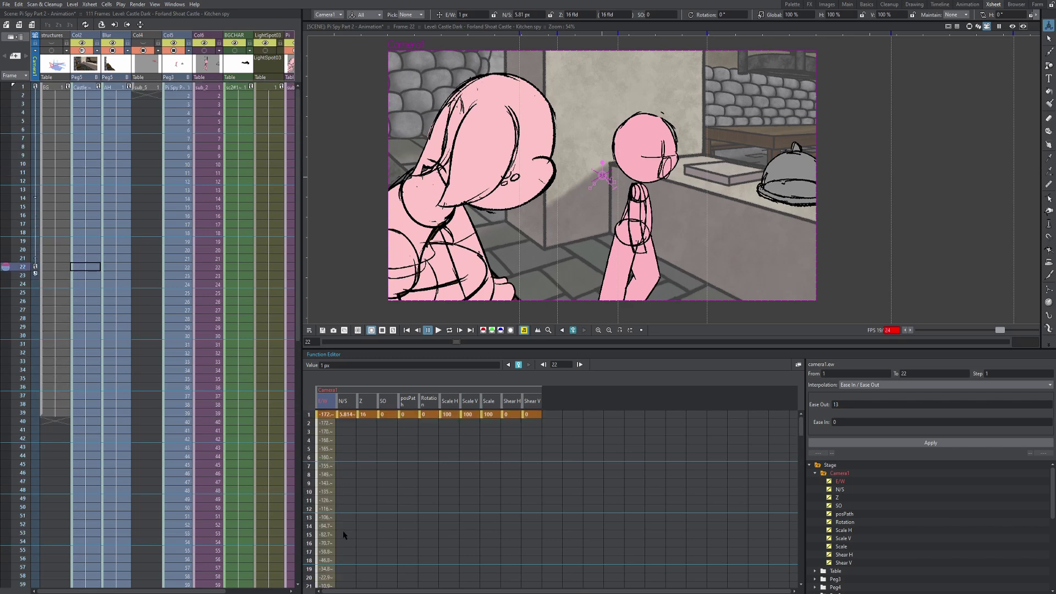
# Select the E/W key range, apply an ease in and out, and preview the playback.
pyautogui.scroll(-4, 420, 429)
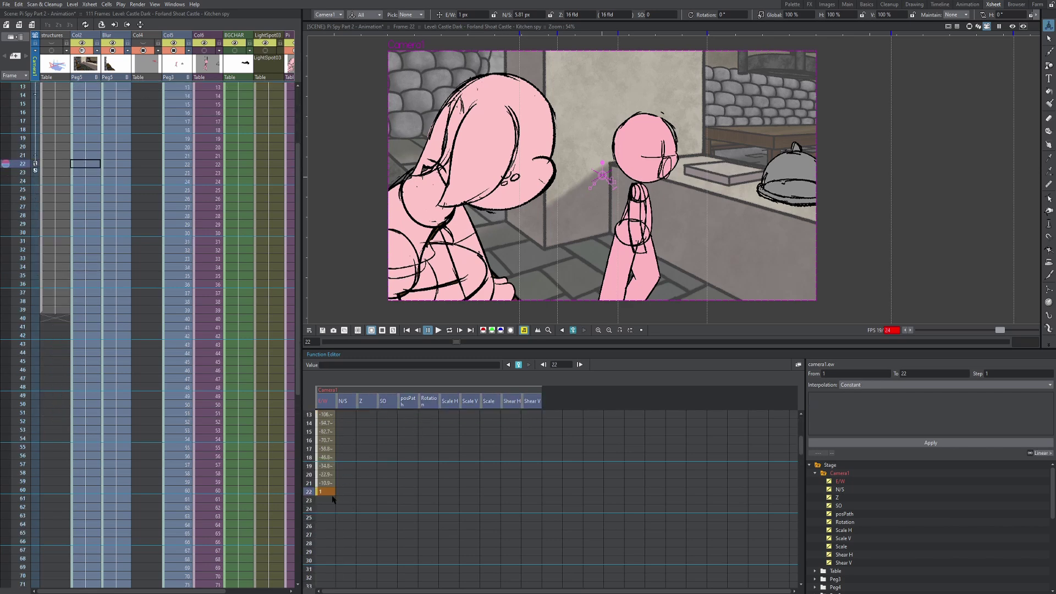
pyautogui.moveTo(331, 491); pyautogui.dragTo(533, 494)
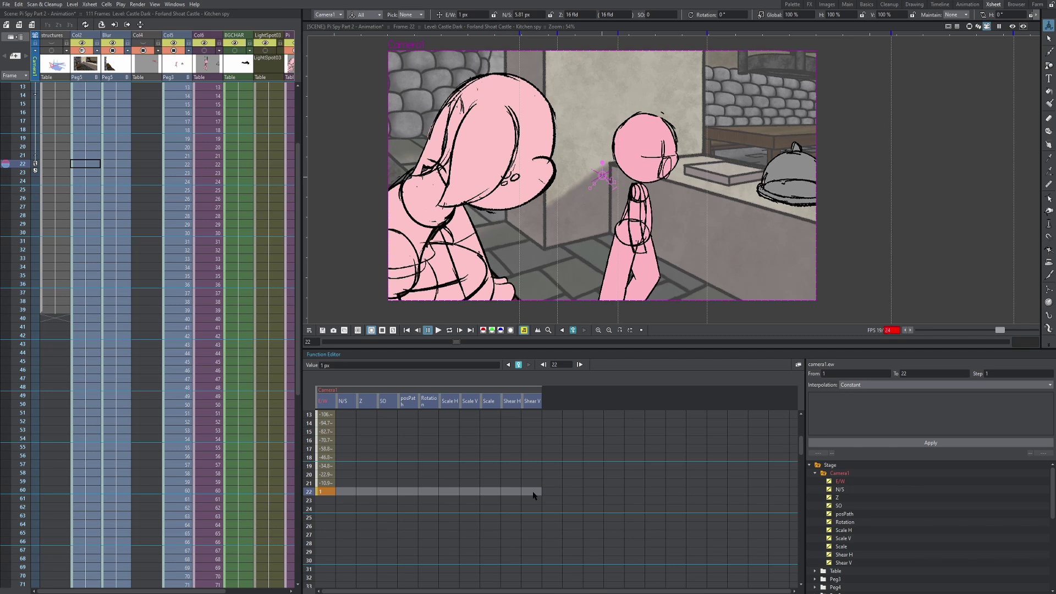
pyautogui.scroll(4, 522, 490)
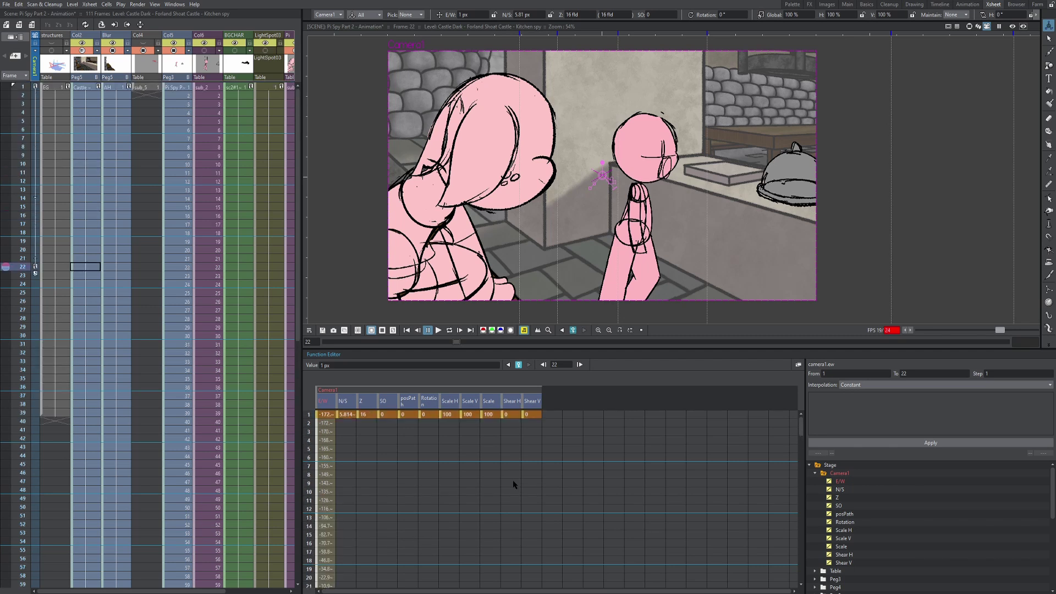
pyautogui.click(326, 474)
pyautogui.press('p')
pyautogui.scroll(-4, 410, 432)
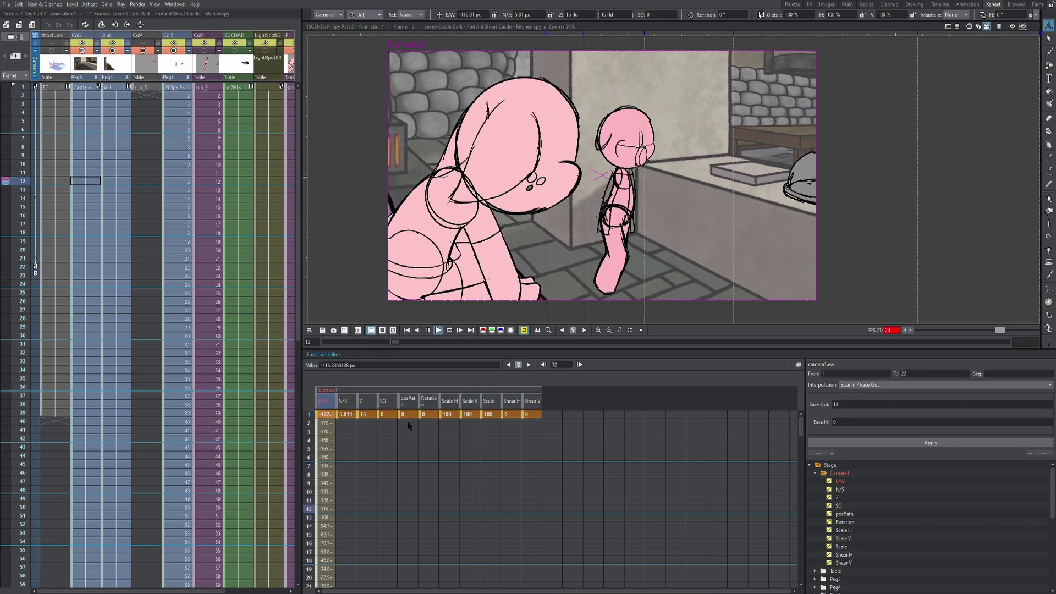
pyautogui.press('p')
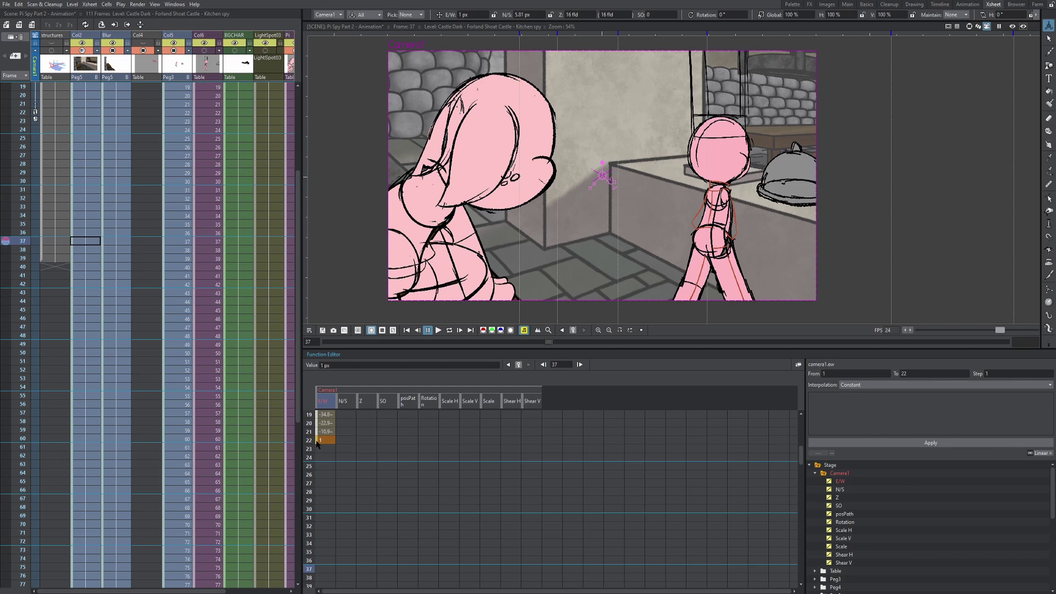
pyautogui.scroll(6, 386, 460)
# Open the E/W pan curve graph, reposition it, and play the pan from before its start.
pyautogui.click(797, 364)
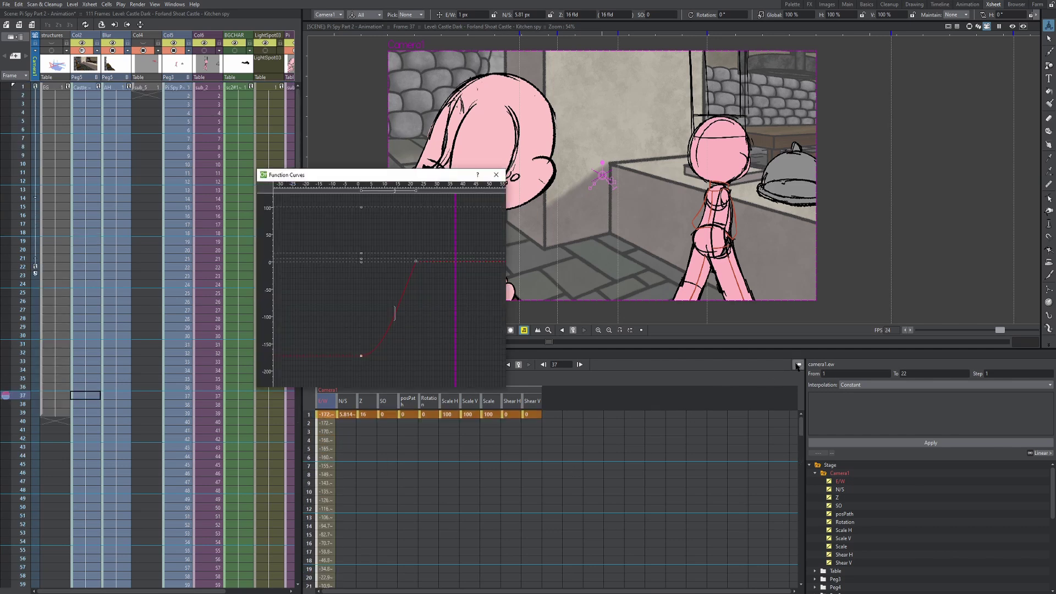
pyautogui.moveTo(413, 180); pyautogui.dragTo(431, 203)
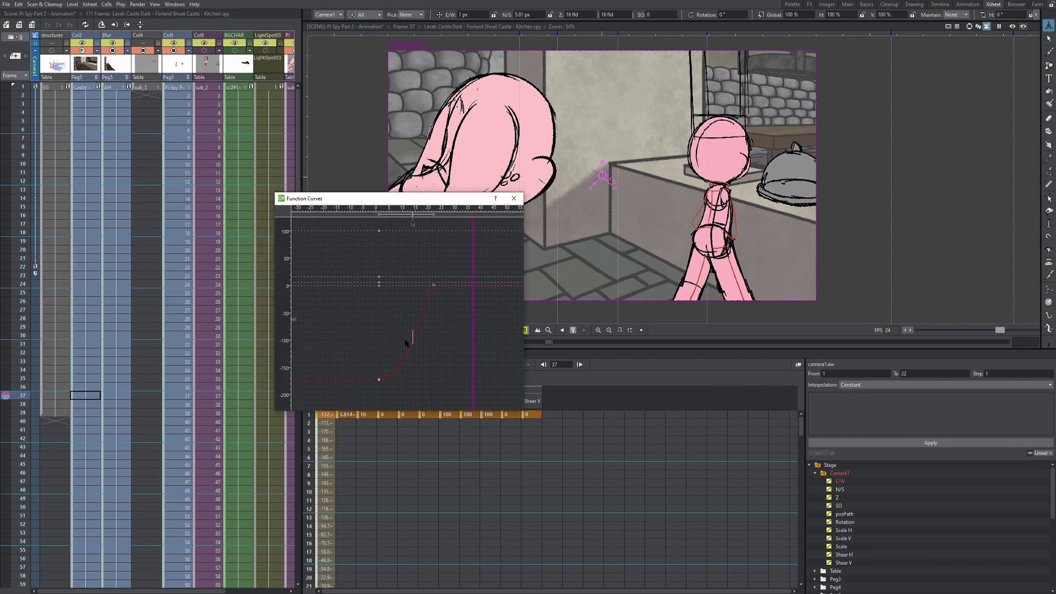
pyautogui.scroll(4, 413, 335)
pyautogui.scroll(-3, 453, 311)
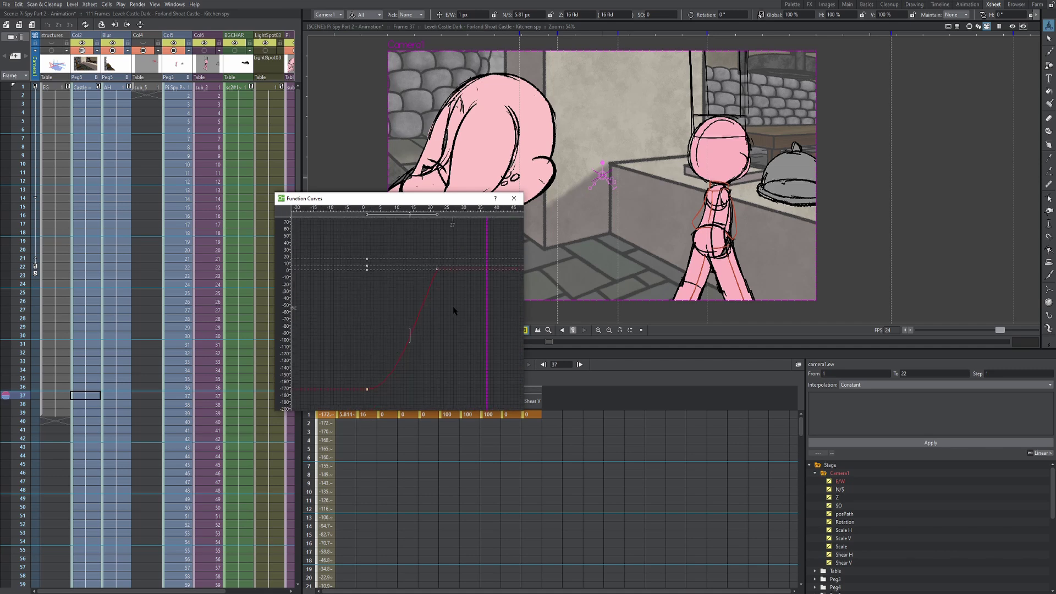
pyautogui.moveTo(485, 313); pyautogui.dragTo(355, 326)
pyautogui.press('p')
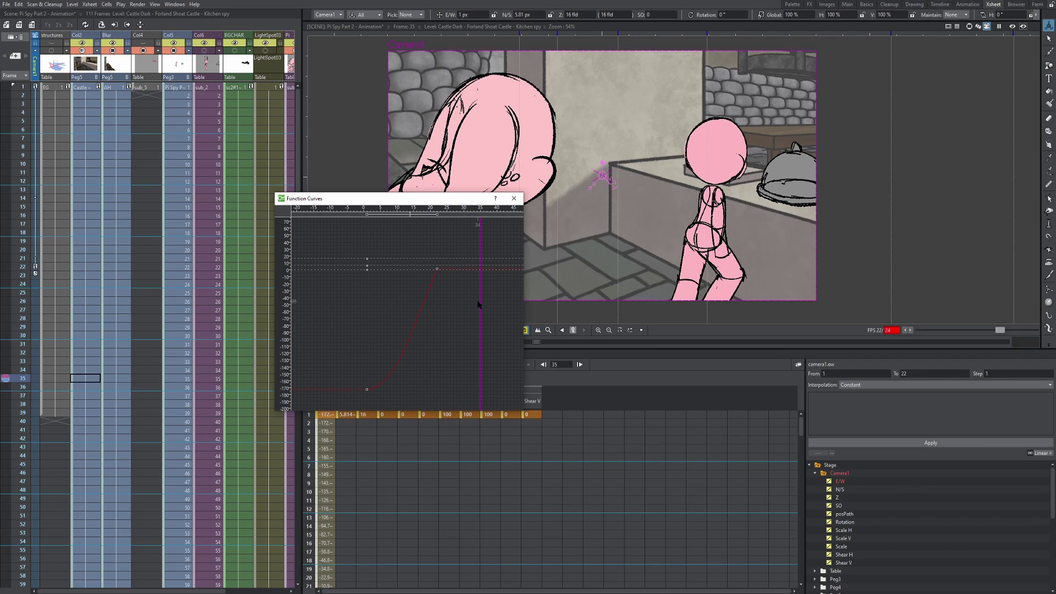
# Pull the frame-22 E/W key's handle down-left for an ease-in, then close the graph window.
pyautogui.click(436, 270)
pyautogui.click(437, 269)
pyautogui.moveTo(437, 276); pyautogui.dragTo(403, 293)
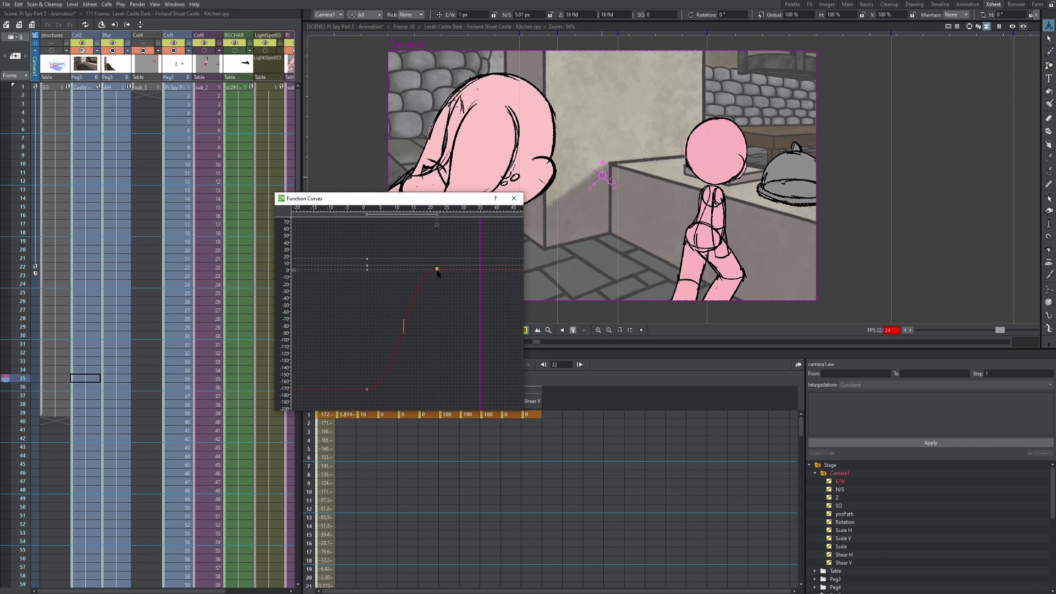
pyautogui.click(474, 330)
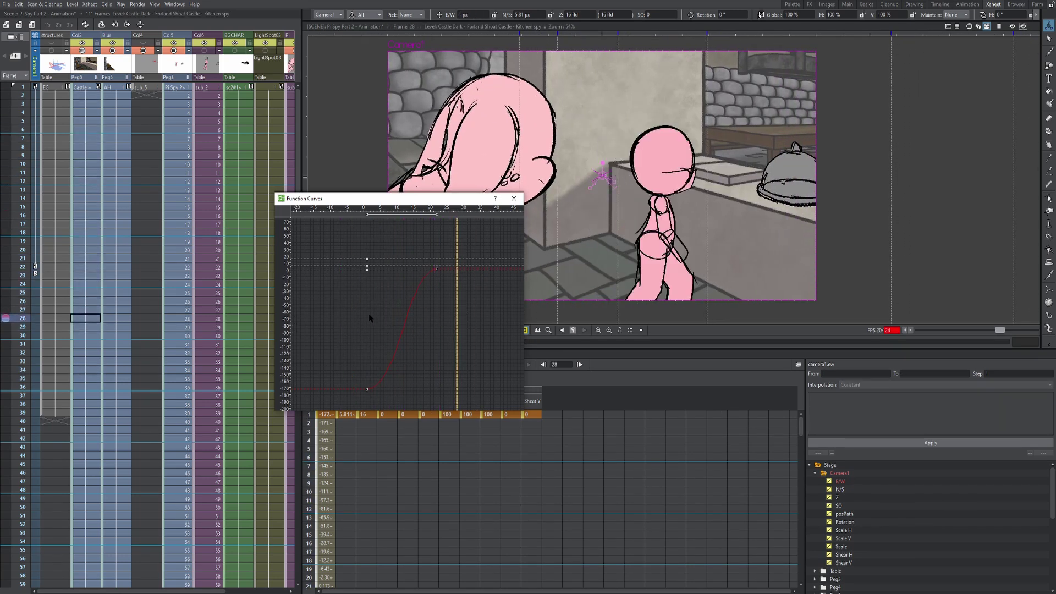
pyautogui.click(343, 315)
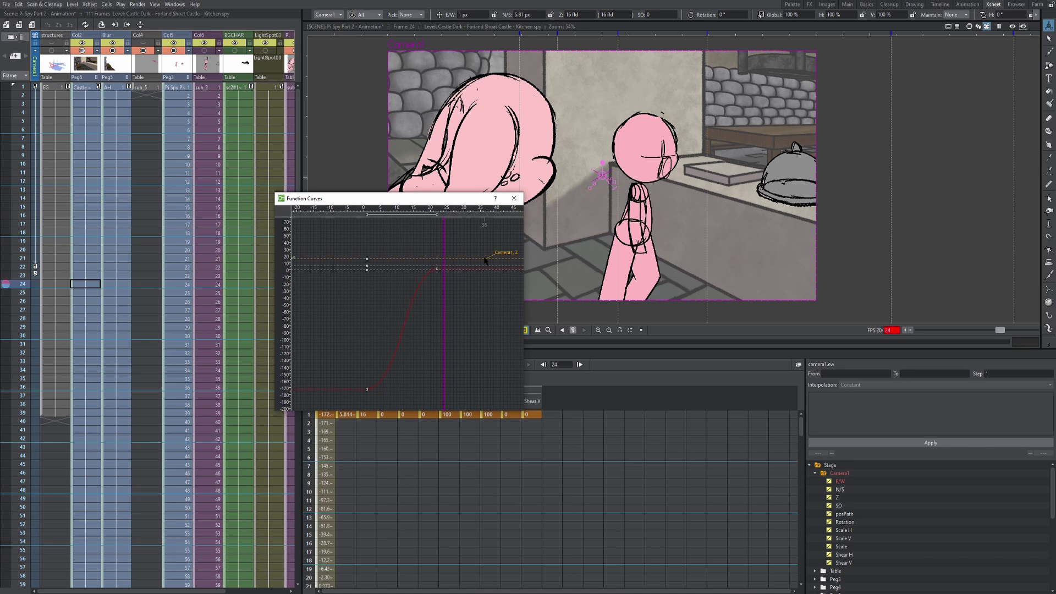
pyautogui.click(513, 199)
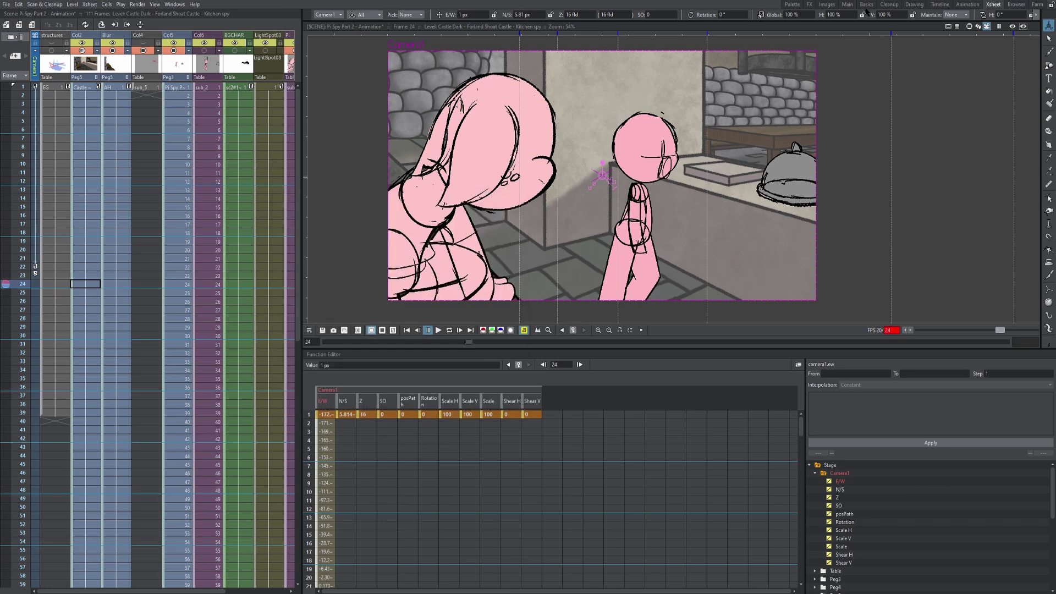
# Return to the Basics room and play the animation, checking frames 1 and 22.
pyautogui.click(866, 5)
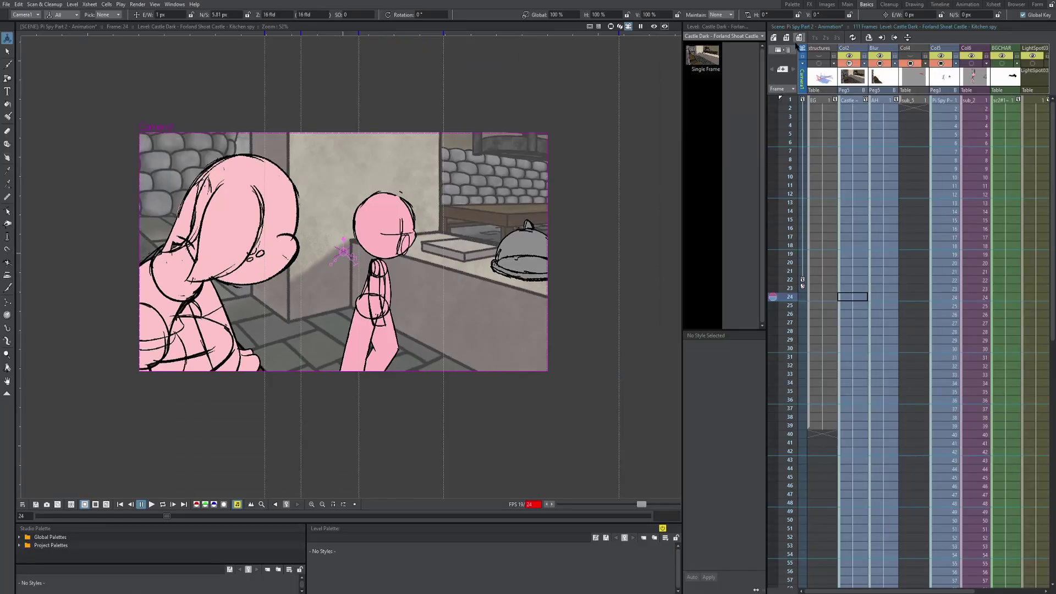
pyautogui.click(829, 105)
pyautogui.press('p')
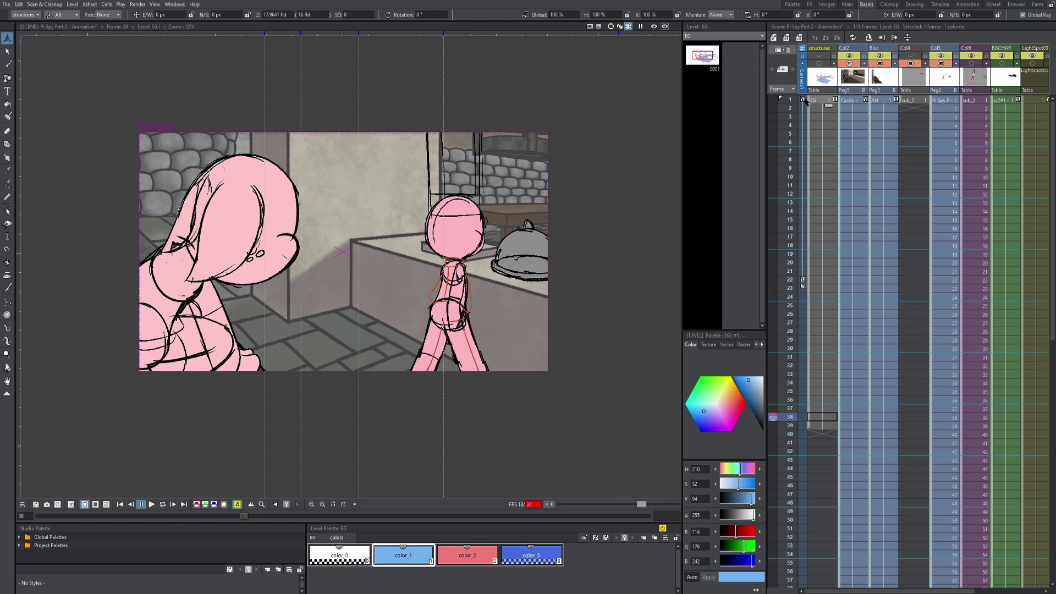
pyautogui.click(805, 100)
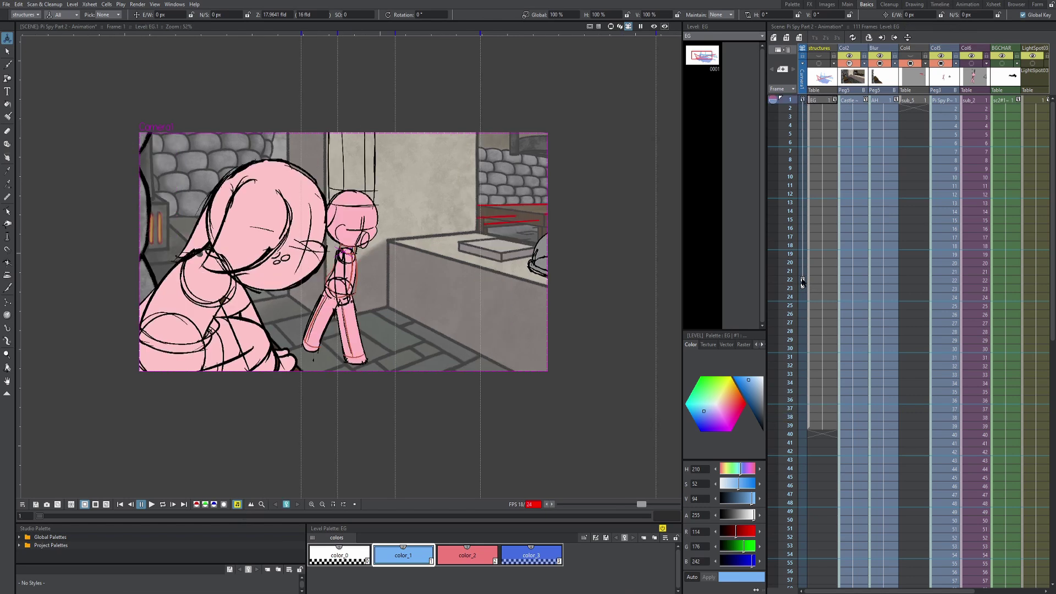
pyautogui.click(802, 282)
# Make Camera1 the edited object from the camera column menu and go to frame 40.
pyautogui.rightClick(803, 285)
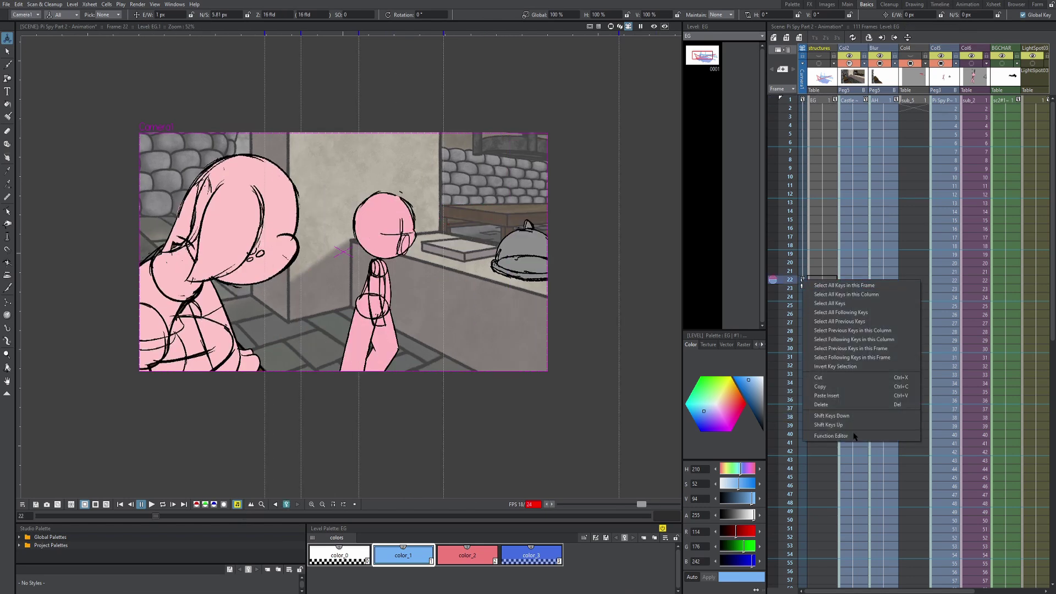
pyautogui.click(844, 404)
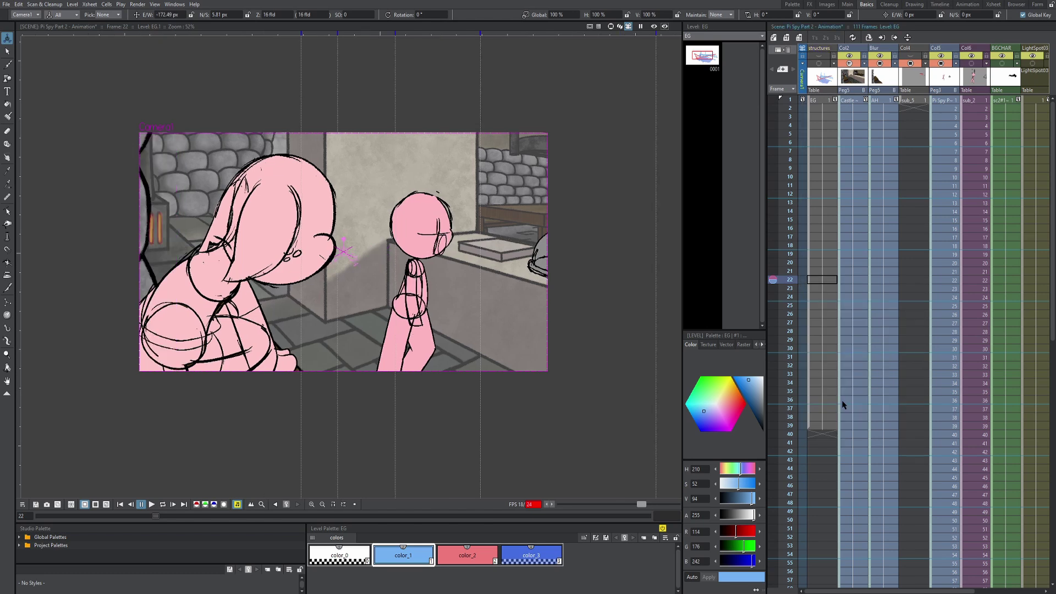
pyautogui.click(801, 435)
pyautogui.click(802, 101)
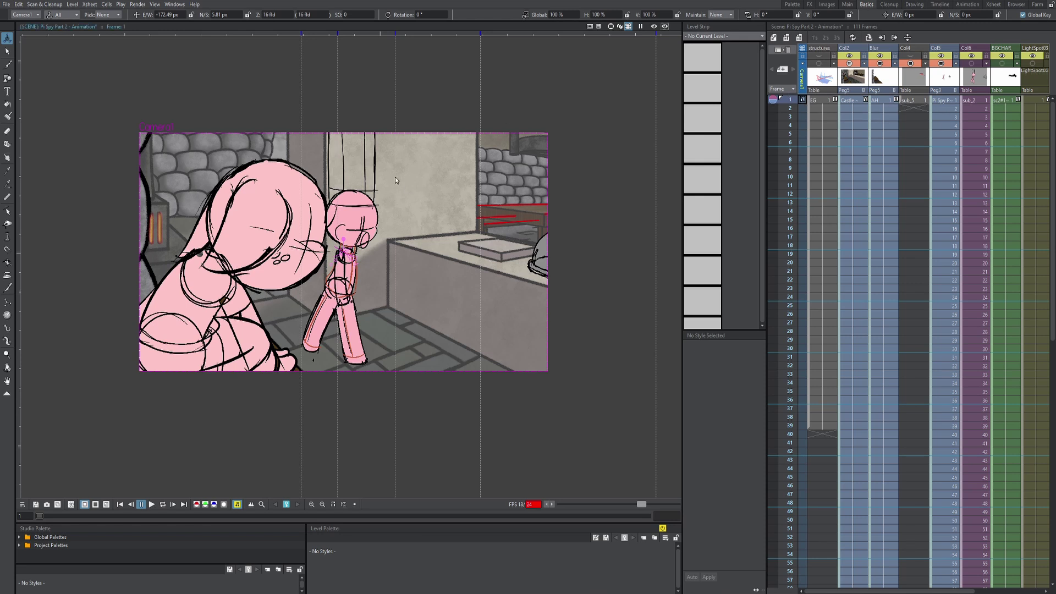
pyautogui.click(802, 434)
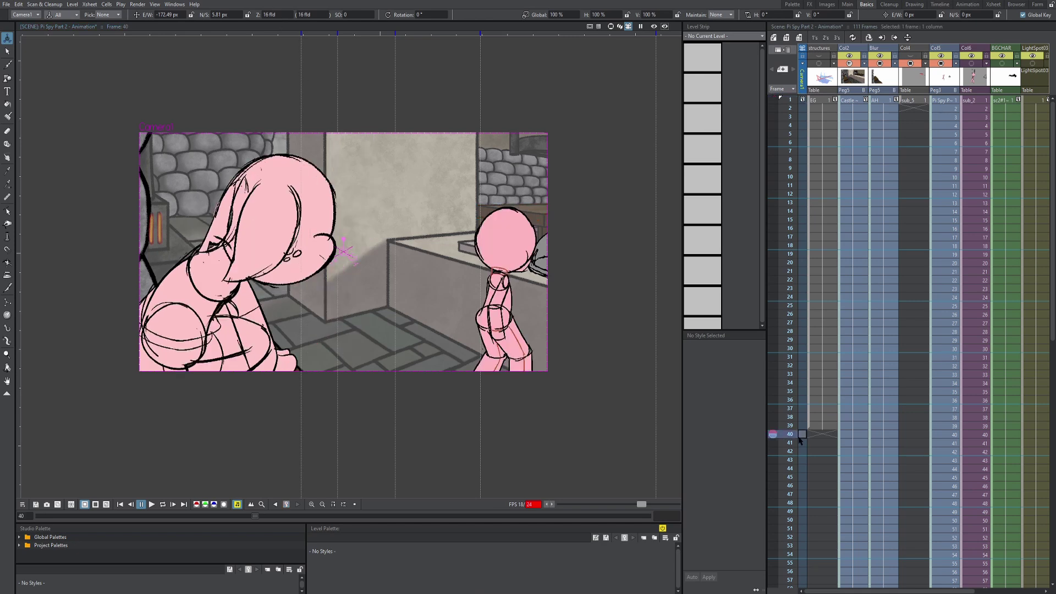
# Set the Animate tool to Position mode.
pyautogui.scroll(1, 432, 277)
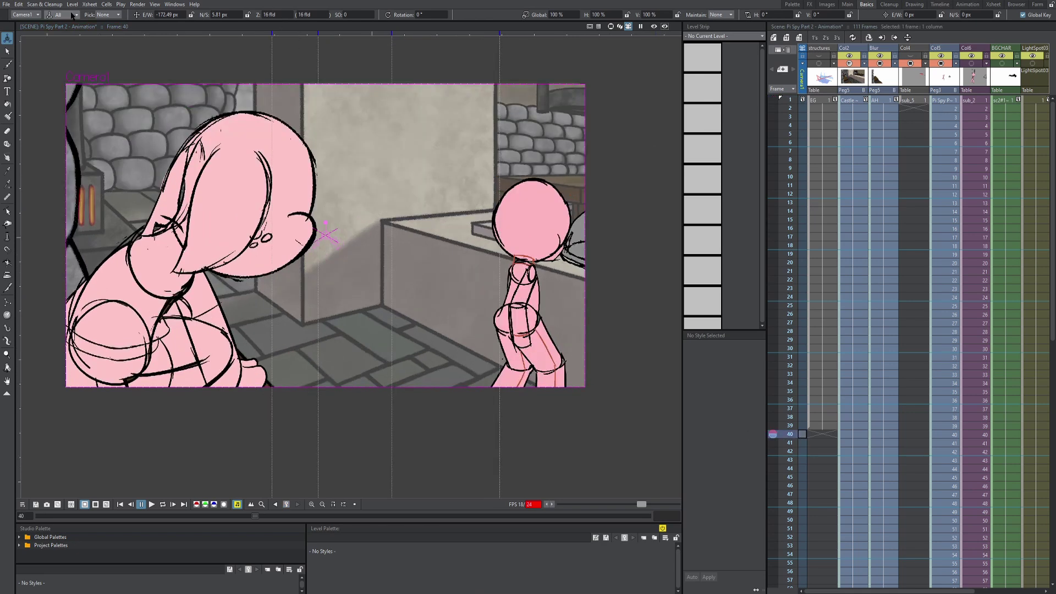
pyautogui.click(72, 15)
pyautogui.click(61, 30)
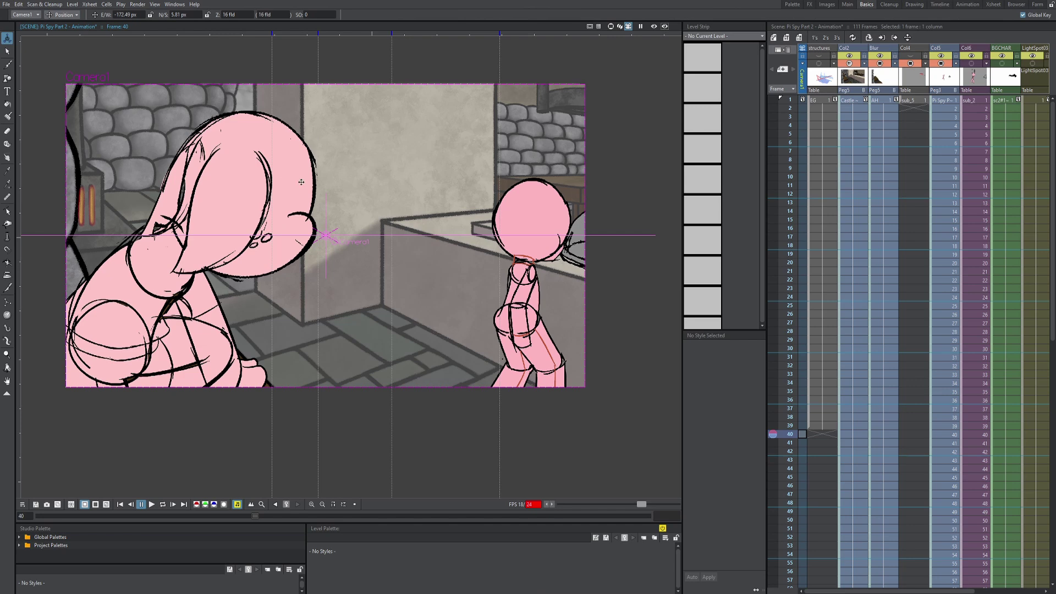
pyautogui.click(69, 15)
pyautogui.click(63, 25)
# Push Camera1 in to key a frame-40 zoom at Z near 13.05 fld, then make the EG level current.
pyautogui.scroll(-1, 498, 240)
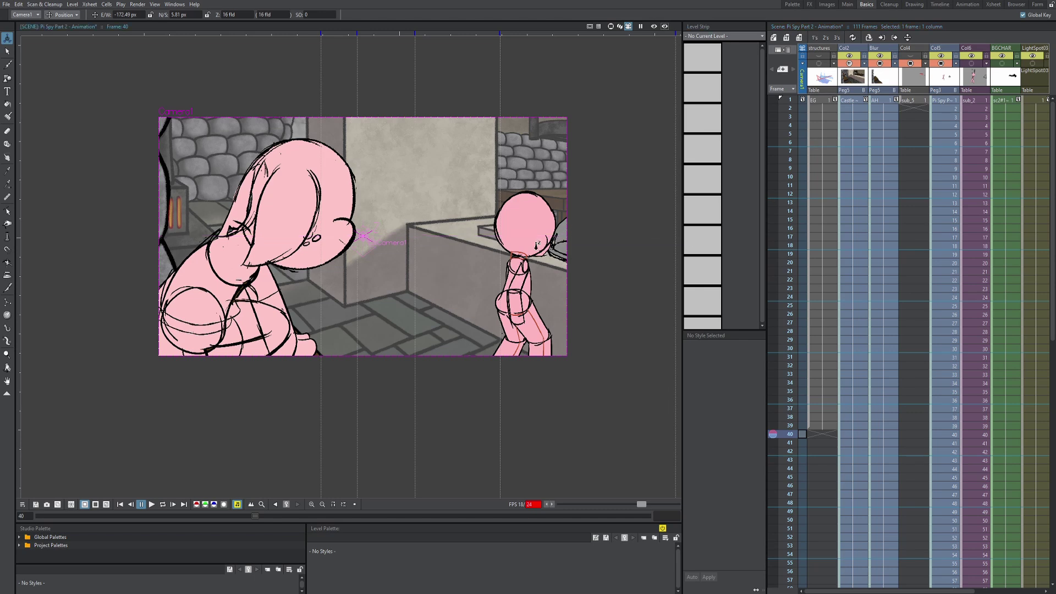
pyautogui.moveTo(537, 245)
pyautogui.mouseDown()
pyautogui.moveTo(530, 230)
pyautogui.moveTo(529, 266)
pyautogui.moveTo(530, 251)
pyautogui.mouseUp()
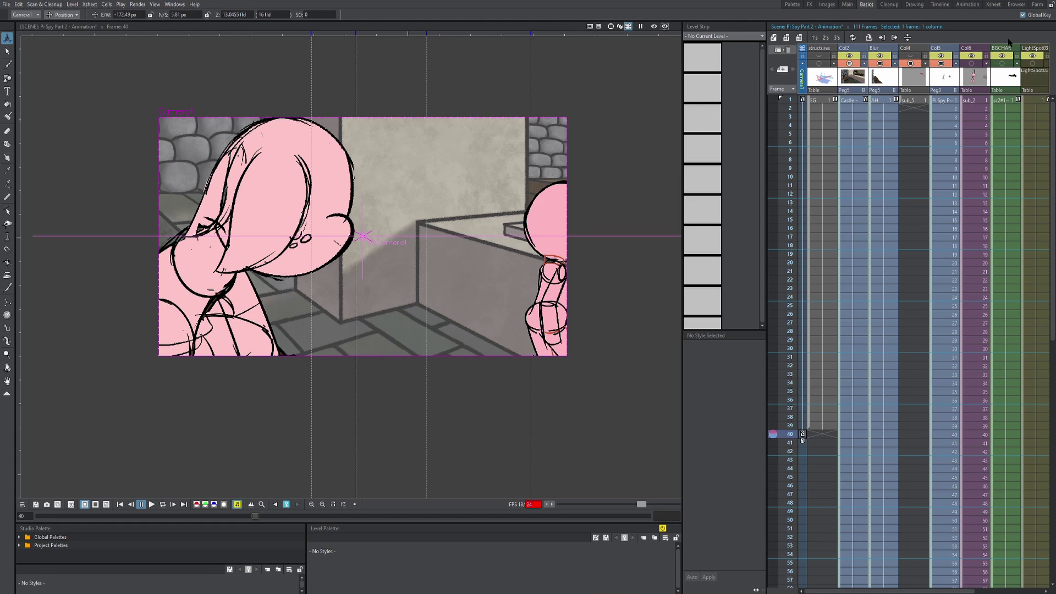
pyautogui.click(823, 101)
pyautogui.press('p')
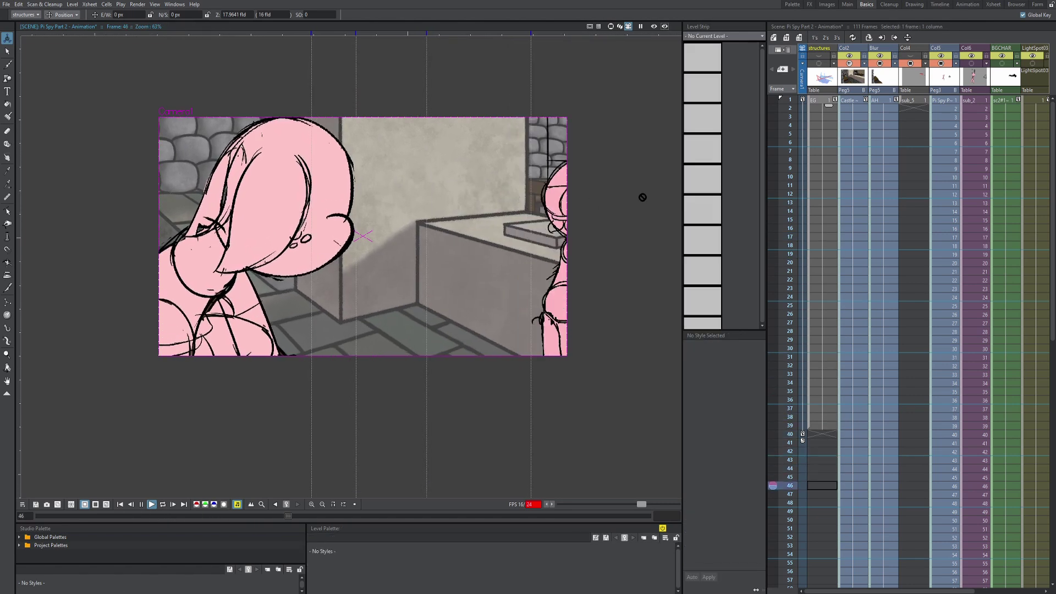
pyautogui.click(826, 100)
pyautogui.click(826, 100)
pyautogui.press('p')
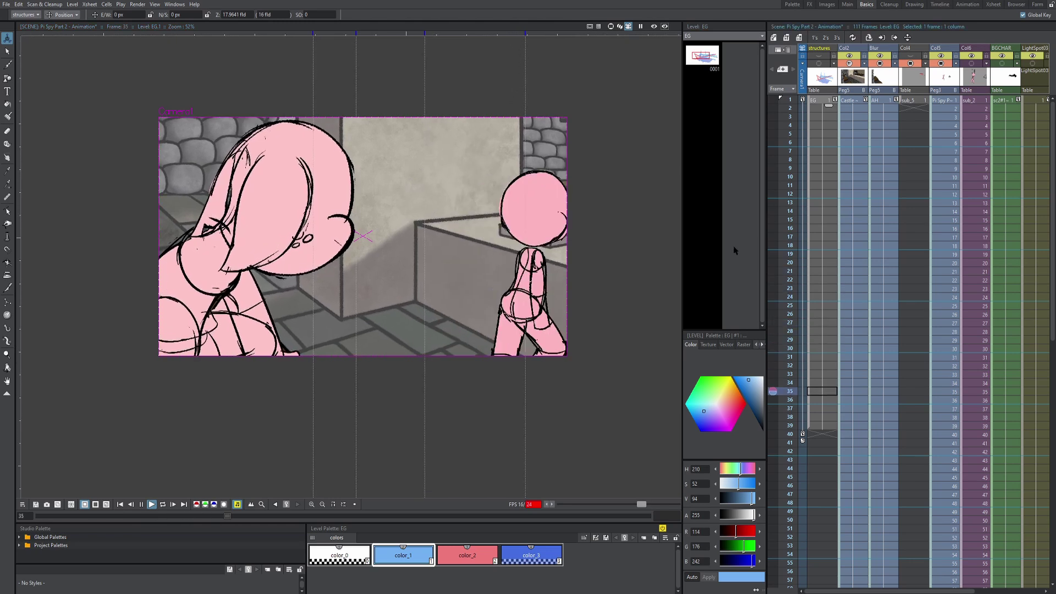
pyautogui.press('p')
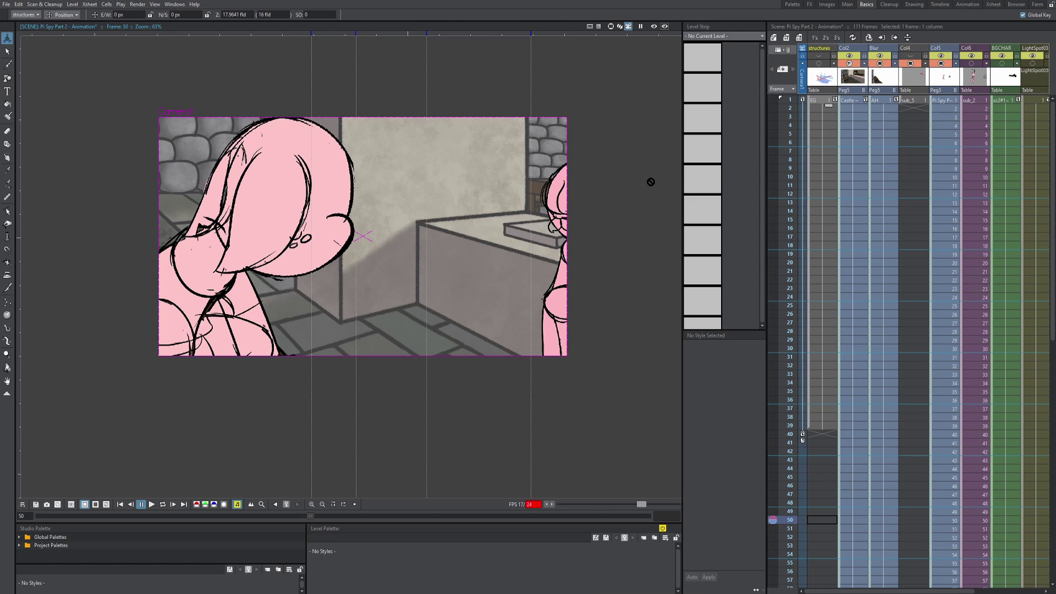
pyautogui.click(852, 194)
pyautogui.press('p')
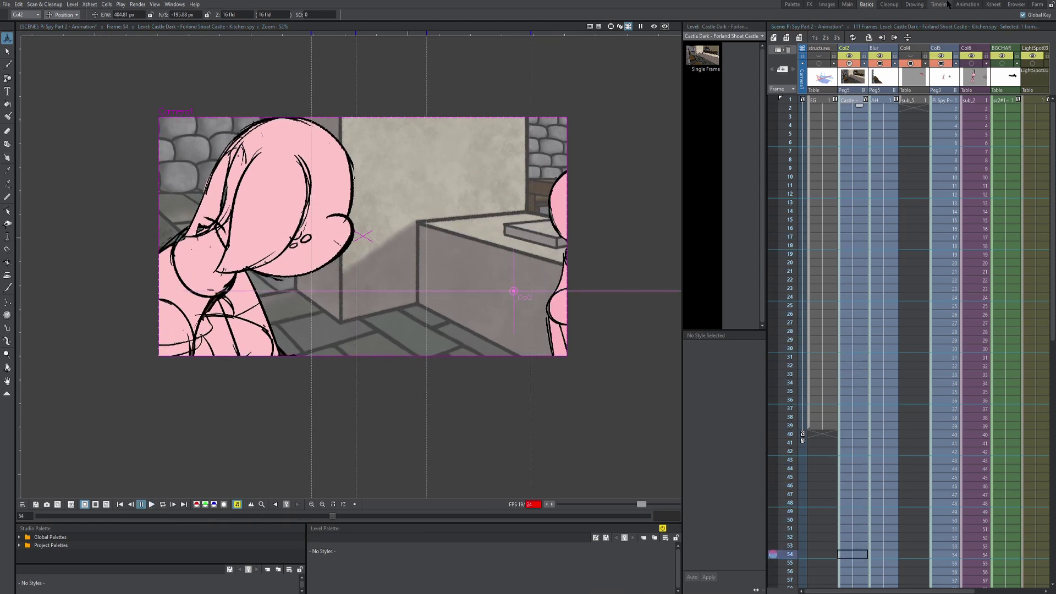
# Switch to the Xsheet room and open the Function Curves popup.
pyautogui.click(992, 5)
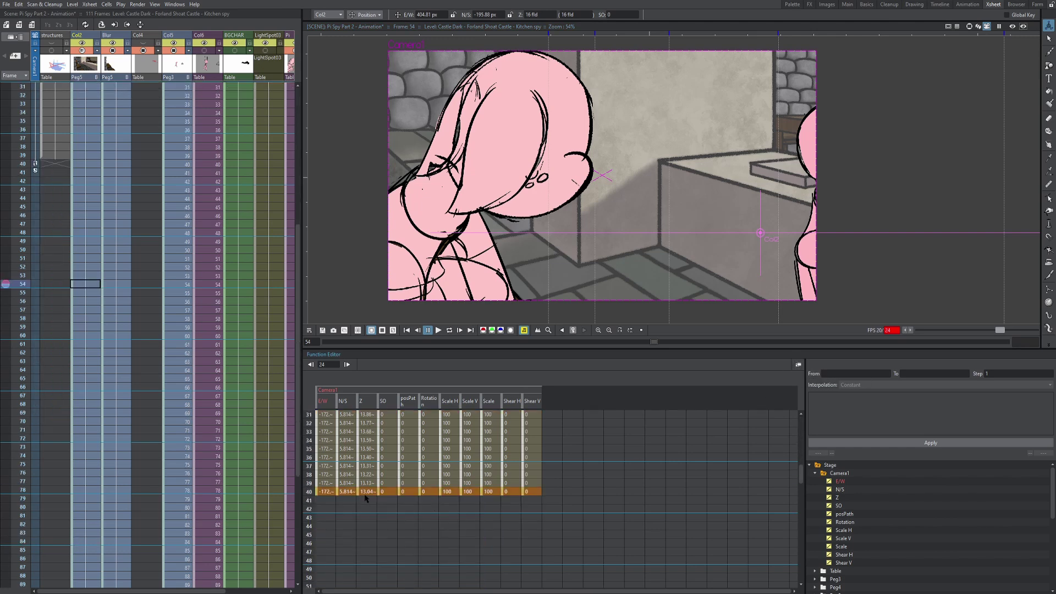
pyautogui.scroll(-8, 358, 511)
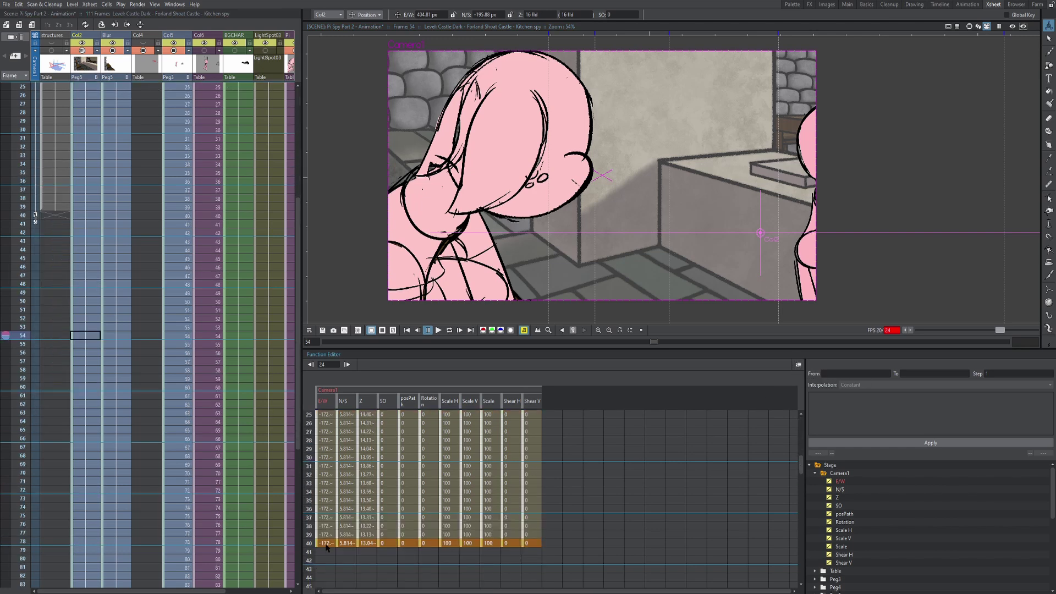
pyautogui.scroll(8, 388, 499)
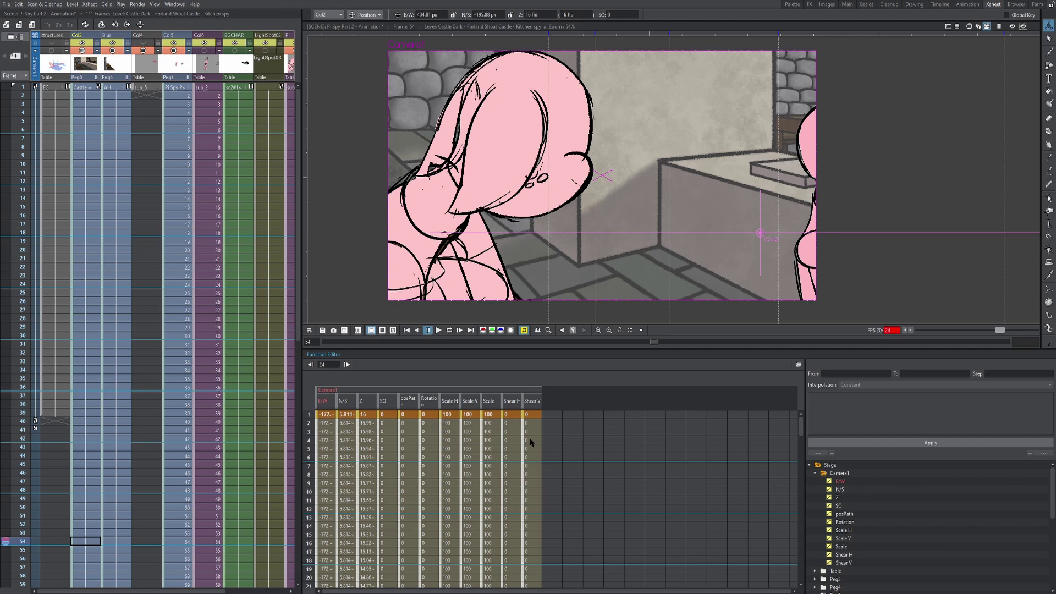
pyautogui.scroll(-6, 533, 448)
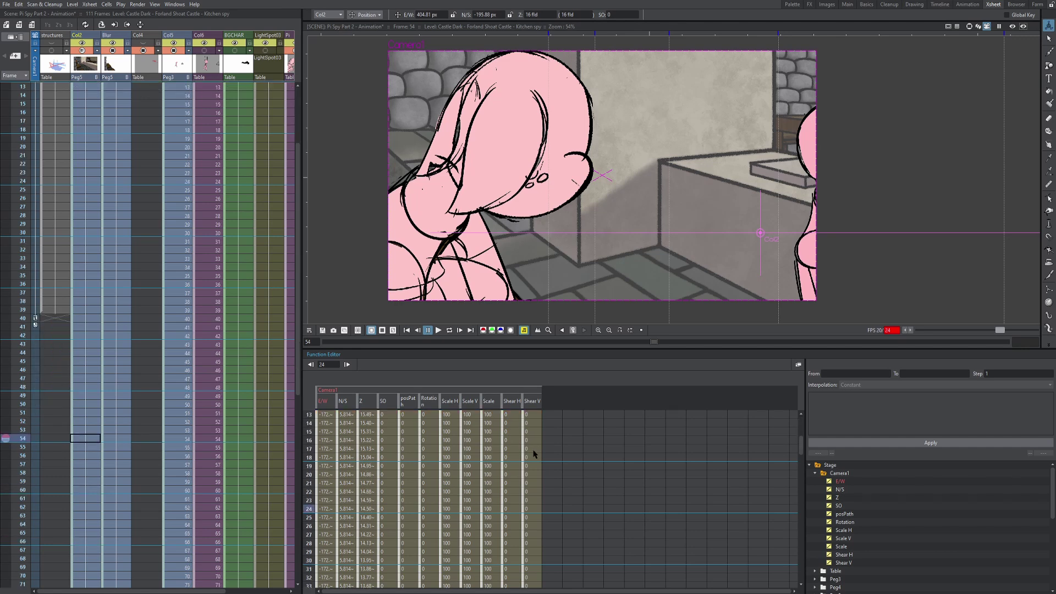
pyautogui.click(798, 364)
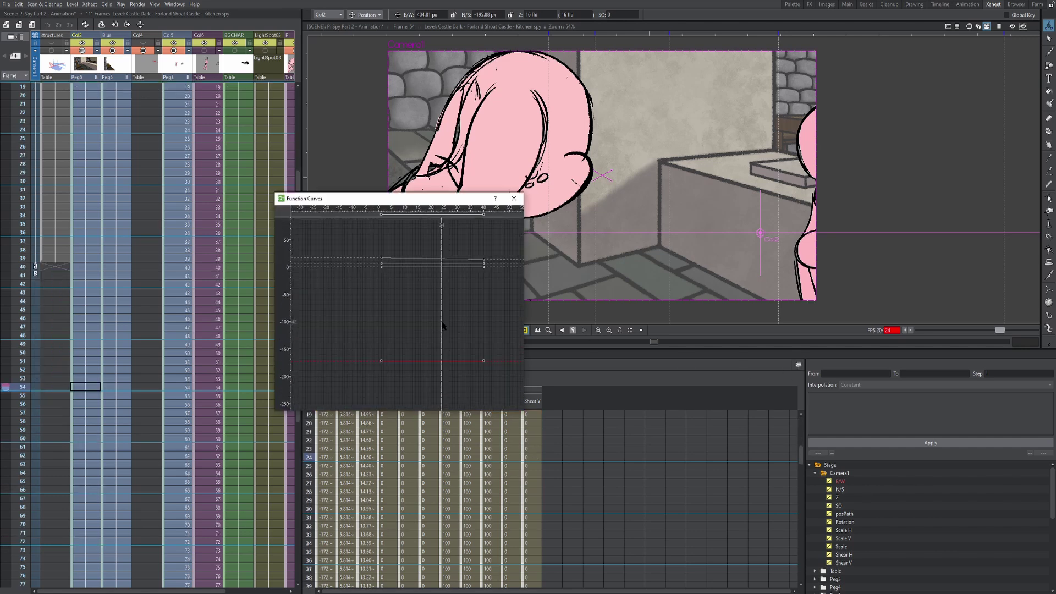
# Drag Camera1's frame-40 Z key a few frames earlier, fit the graph, and return to Basics.
pyautogui.click(367, 279)
pyautogui.scroll(3, 366, 280)
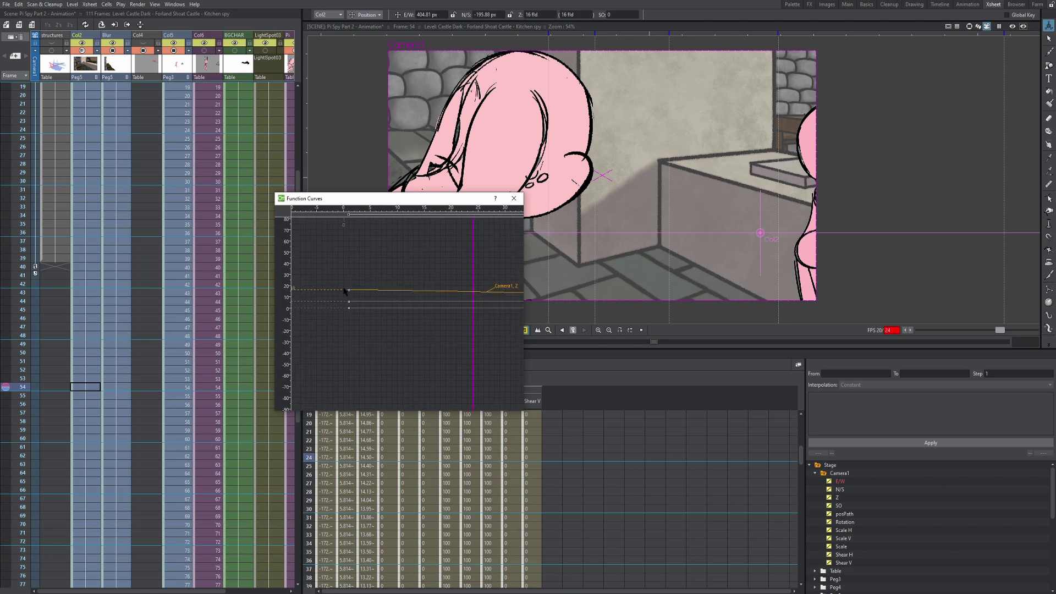
pyautogui.click(354, 293)
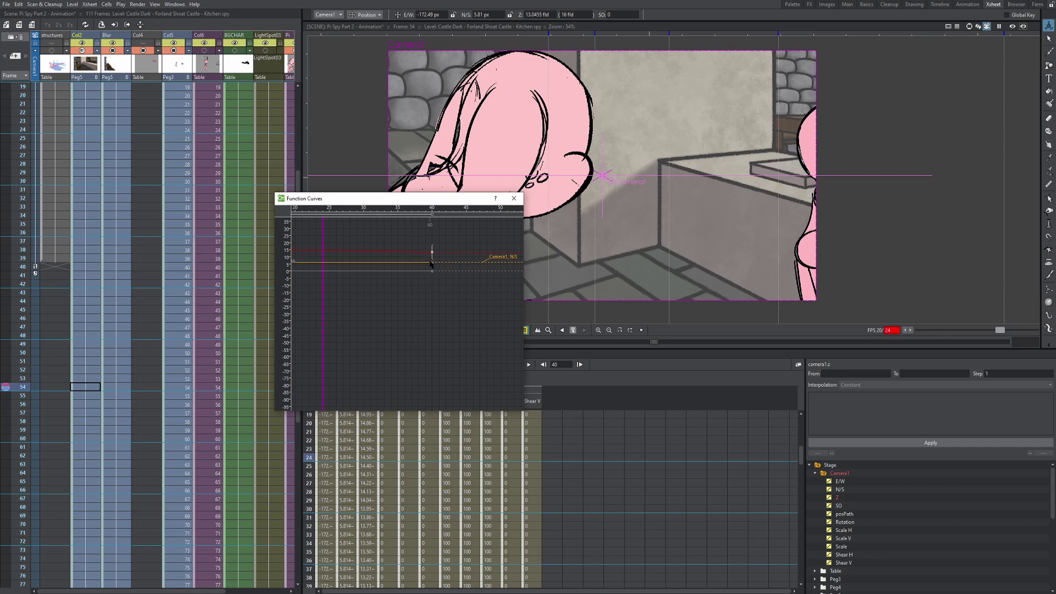
pyautogui.moveTo(433, 257); pyautogui.dragTo(358, 252)
pyautogui.press('f')
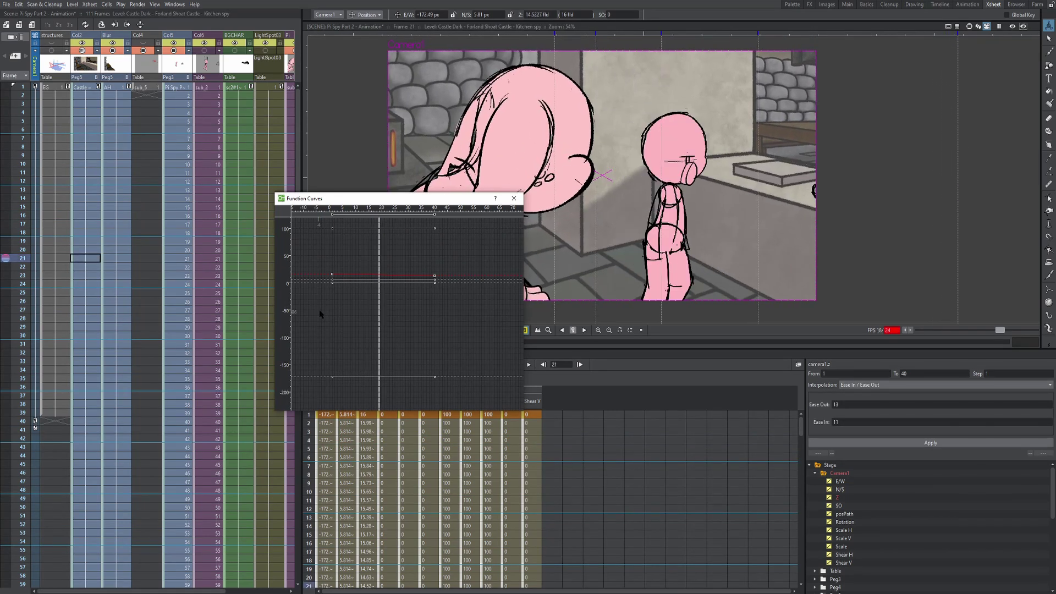
pyautogui.click(514, 198)
pyautogui.click(866, 4)
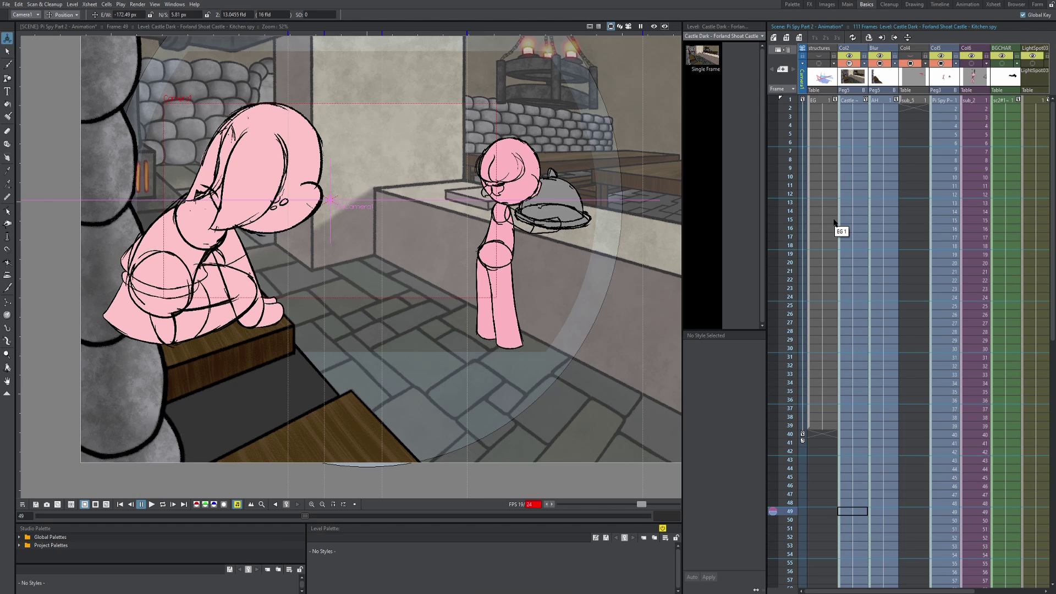
# Delete the EG key at frame 40, enable Camera View and return to frame 40.
pyautogui.rightClick(803, 434)
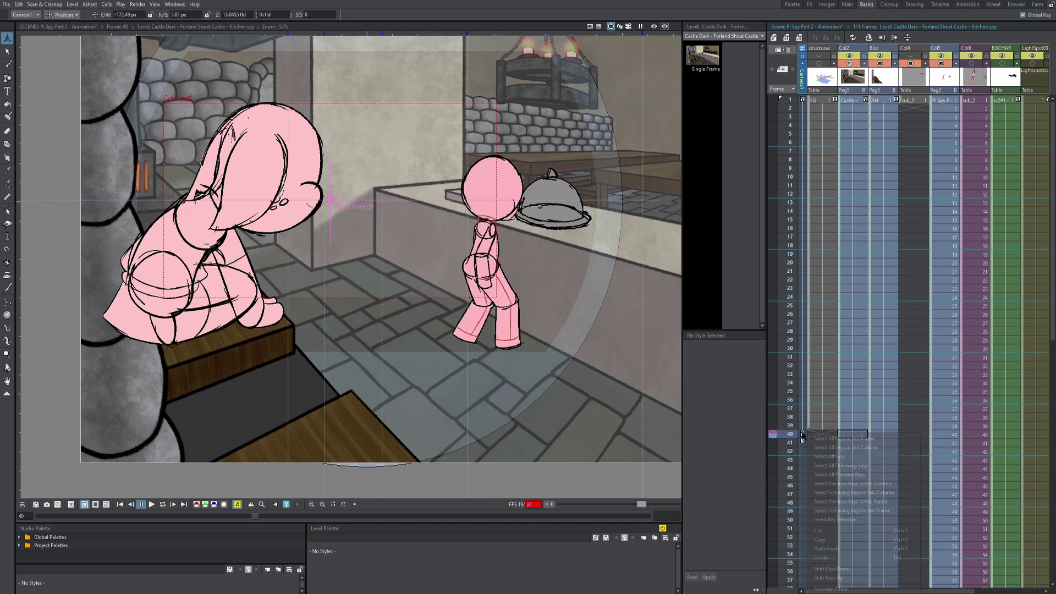
pyautogui.click(823, 559)
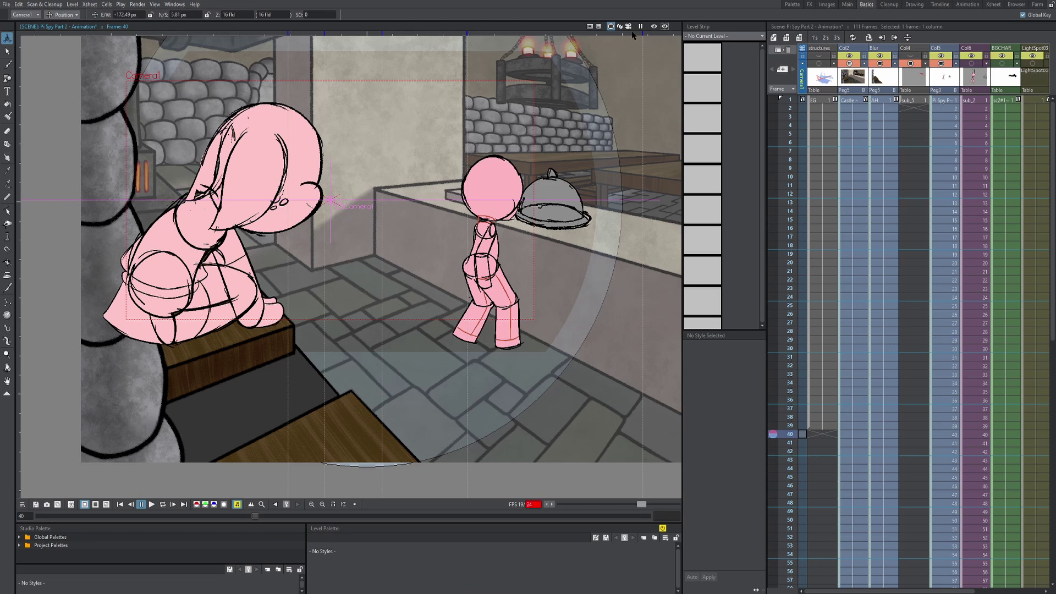
pyautogui.click(629, 26)
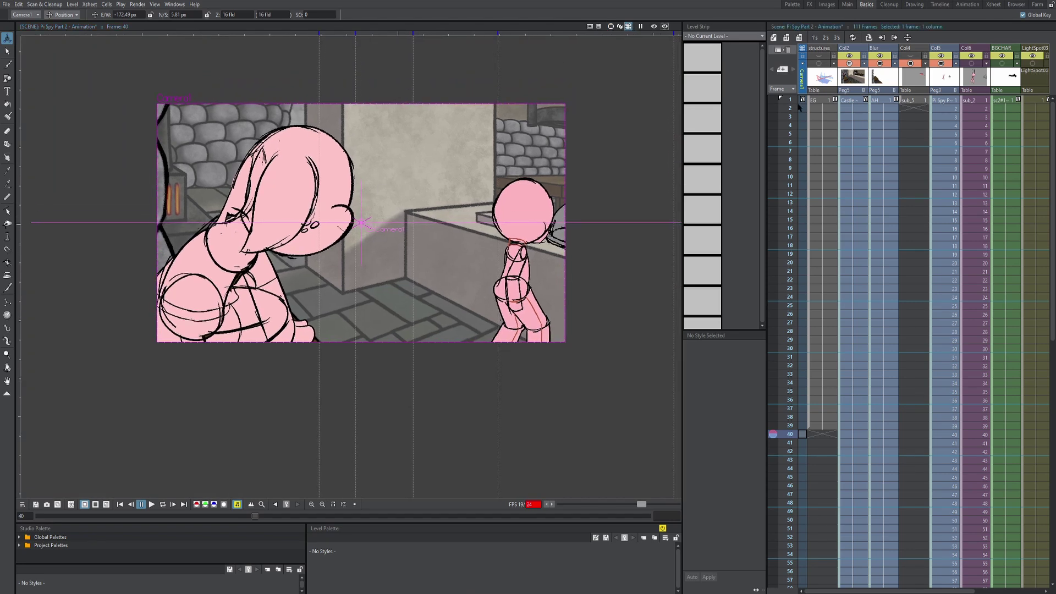
pyautogui.click(799, 108)
pyautogui.click(793, 439)
# Pan Camera1 toward the tray character and zoom to Z 13.42 fld, checking frames 18 and 38.
pyautogui.moveTo(377, 239); pyautogui.dragTo(490, 256)
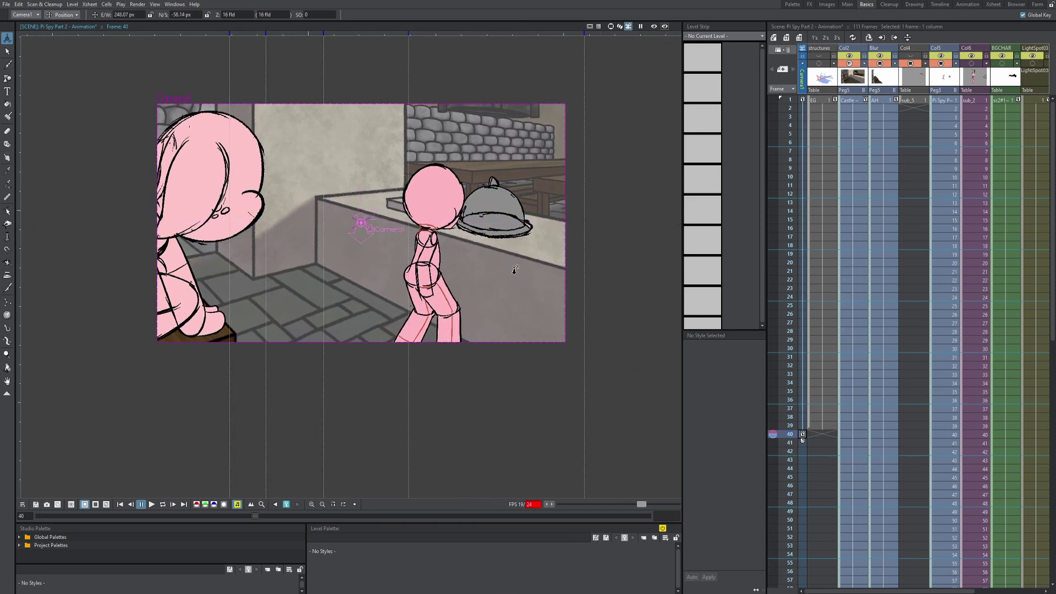
pyautogui.moveTo(515, 269); pyautogui.dragTo(512, 263)
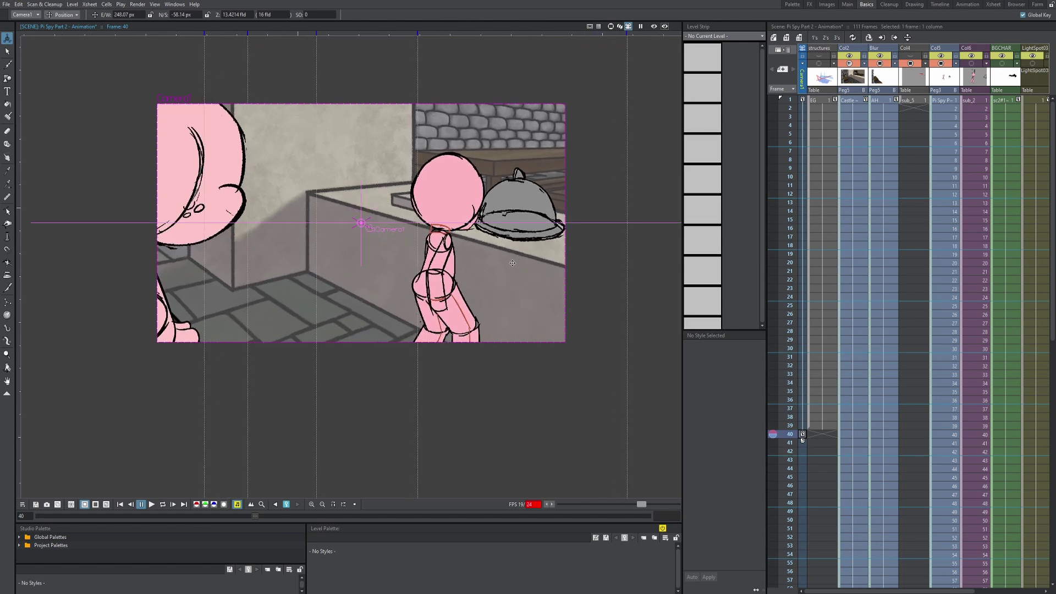
pyautogui.click(822, 245)
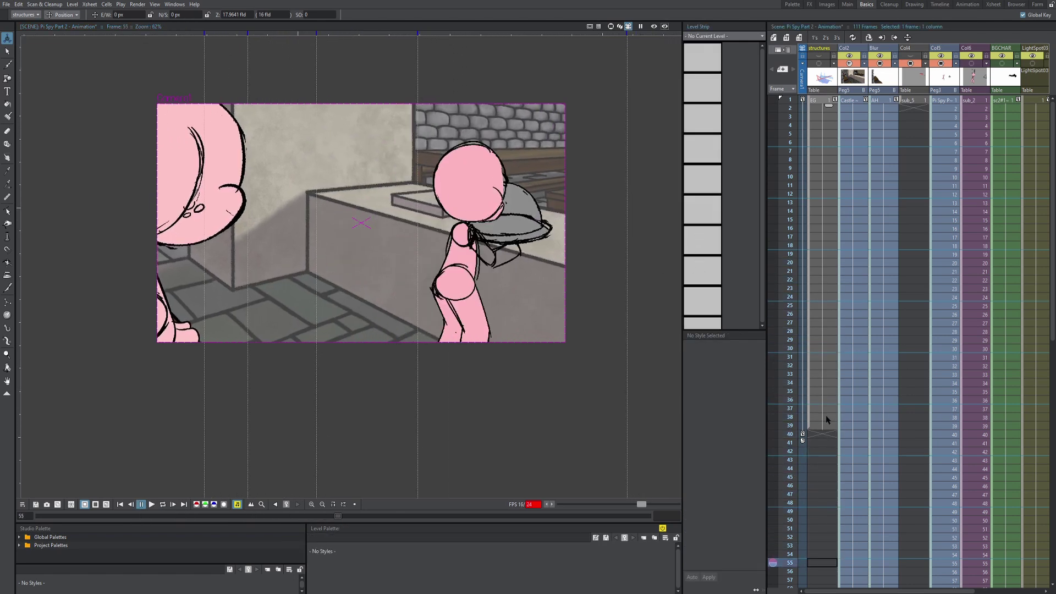
pyautogui.click(826, 418)
pyautogui.click(993, 5)
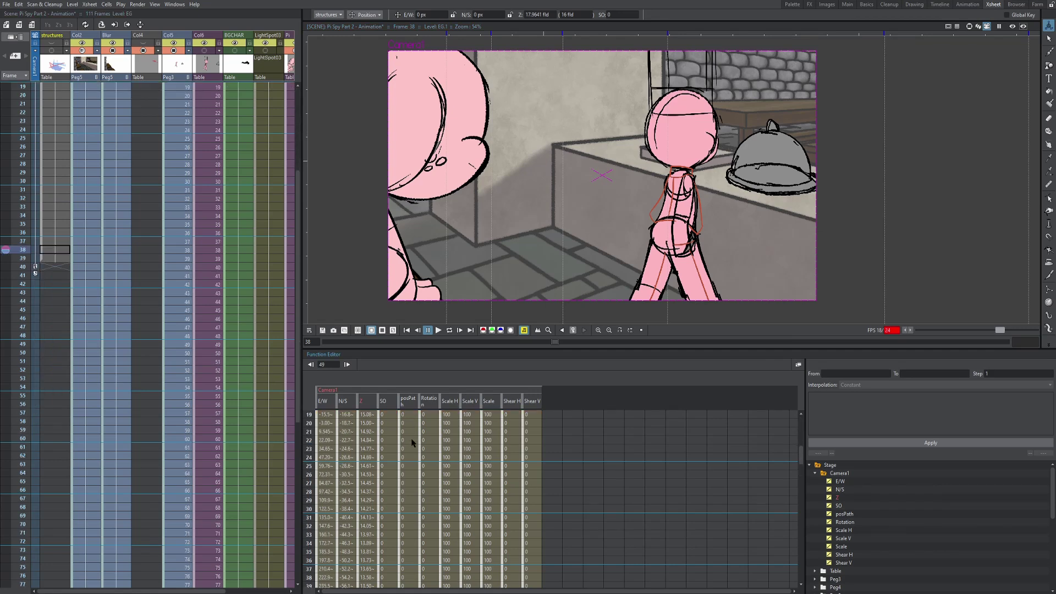
# Open Function Curves in a floating window and select Camera1's E/W segment between frames 1 and 40.
pyautogui.click(798, 365)
pyautogui.scroll(3, 429, 345)
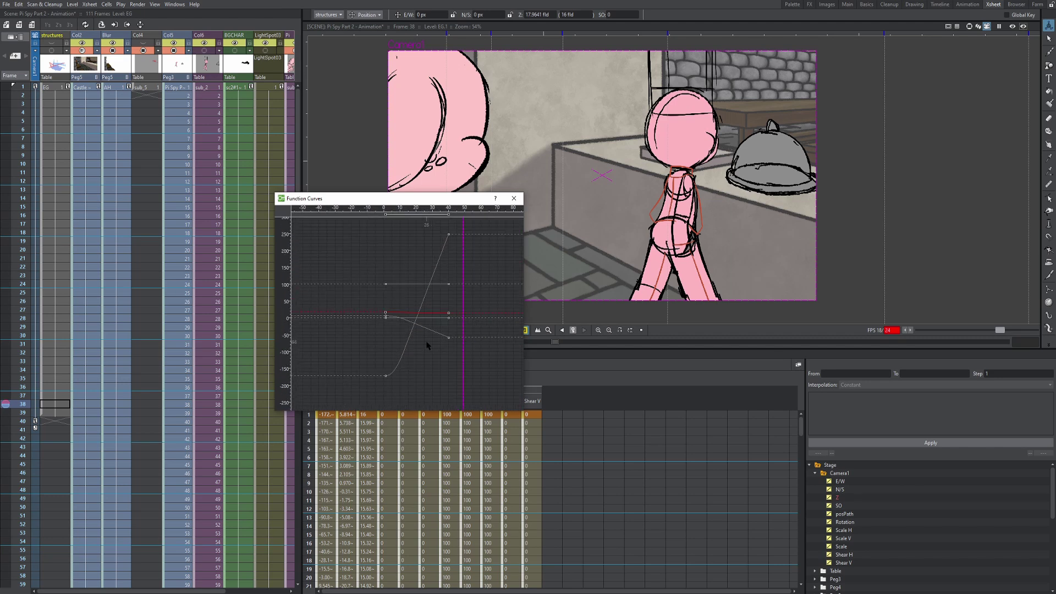
pyautogui.scroll(-3, 429, 344)
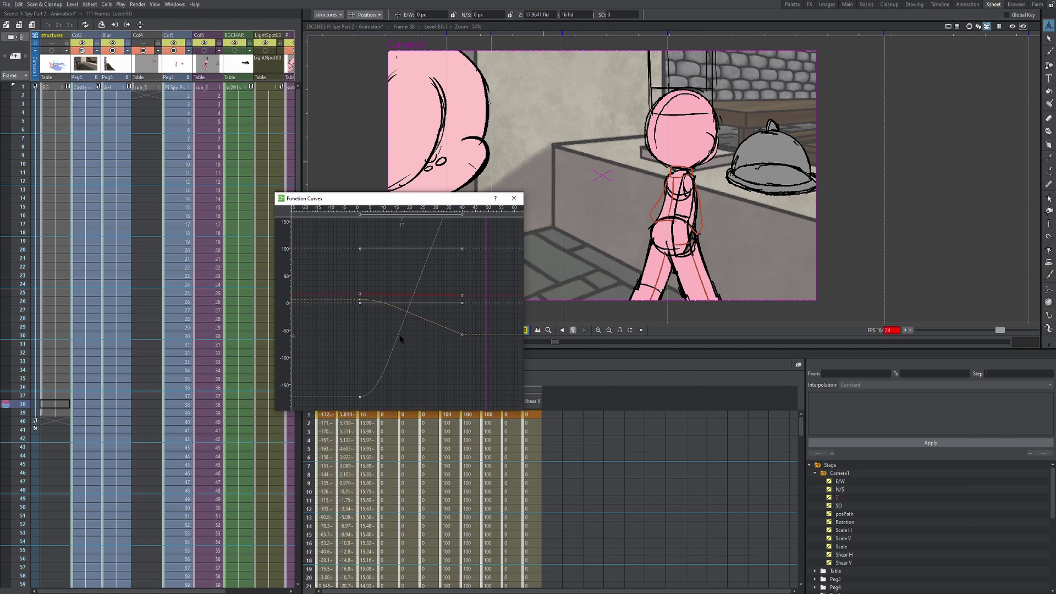
pyautogui.moveTo(400, 340); pyautogui.dragTo(373, 353)
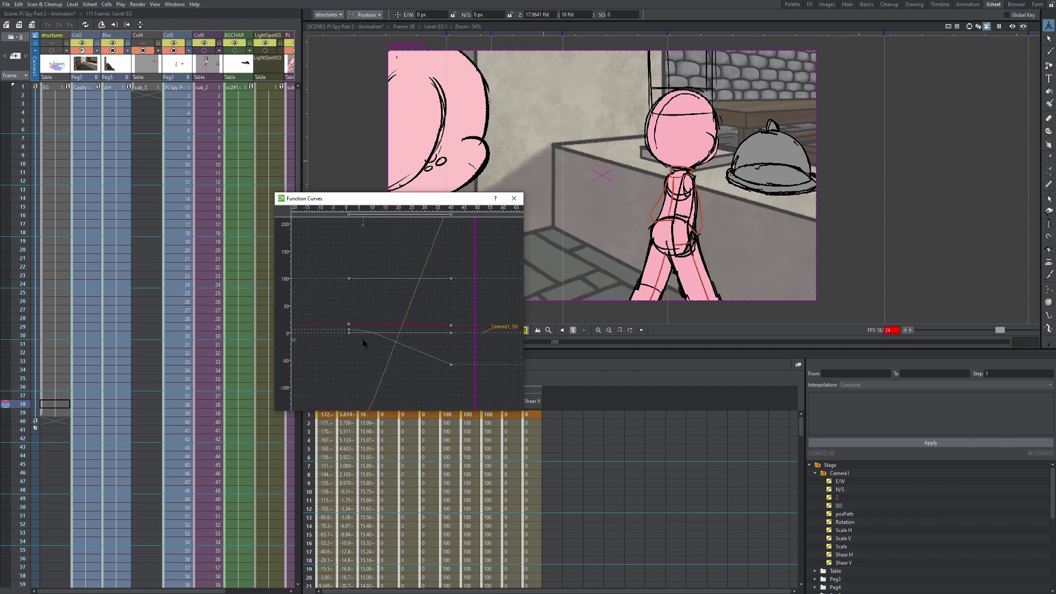
pyautogui.click(429, 332)
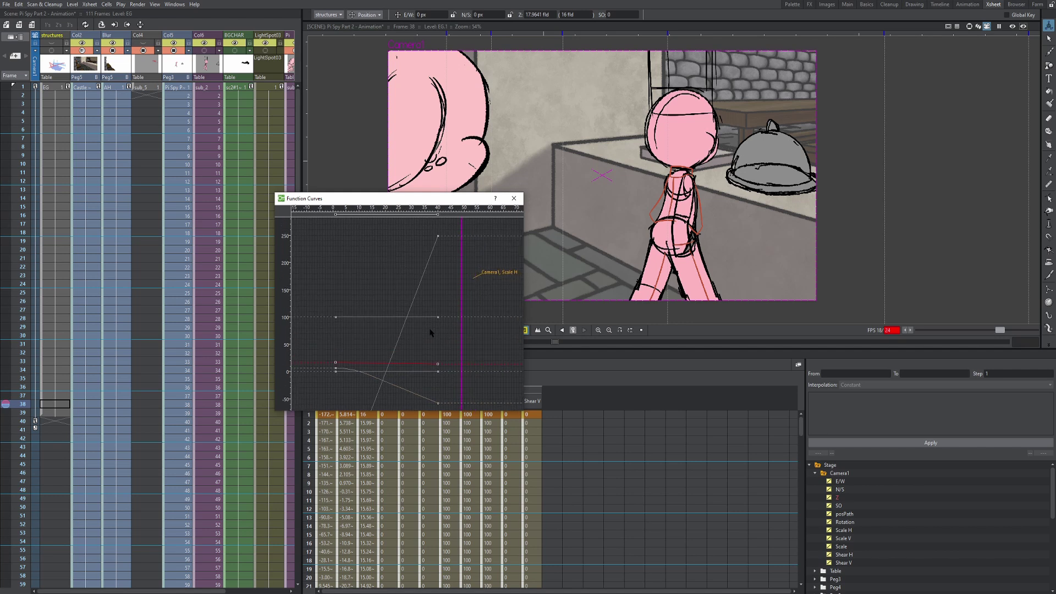
pyautogui.scroll(3, 436, 242)
pyautogui.scroll(1, 436, 246)
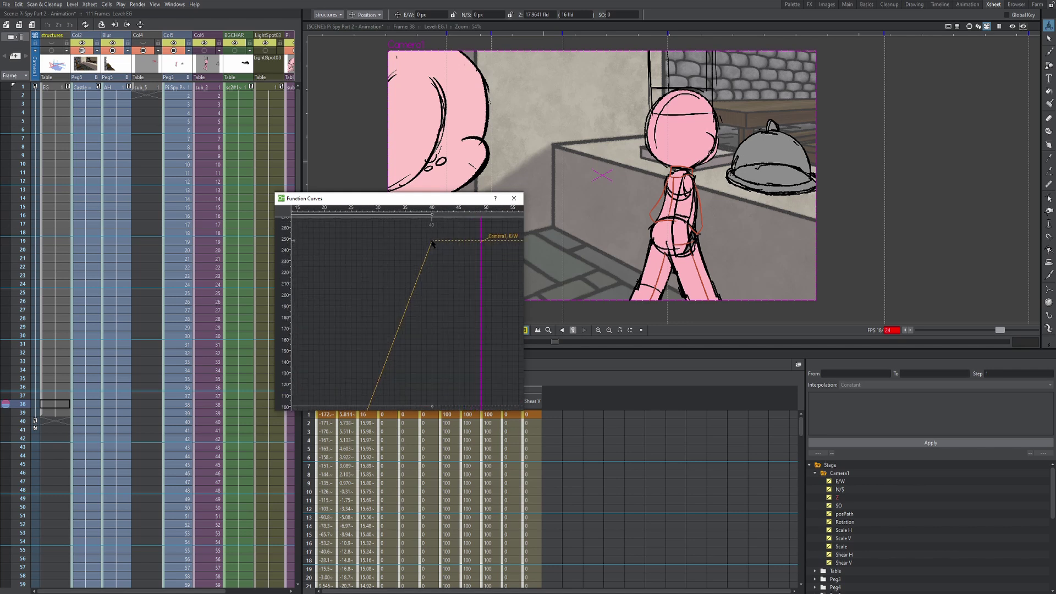
pyautogui.click(435, 245)
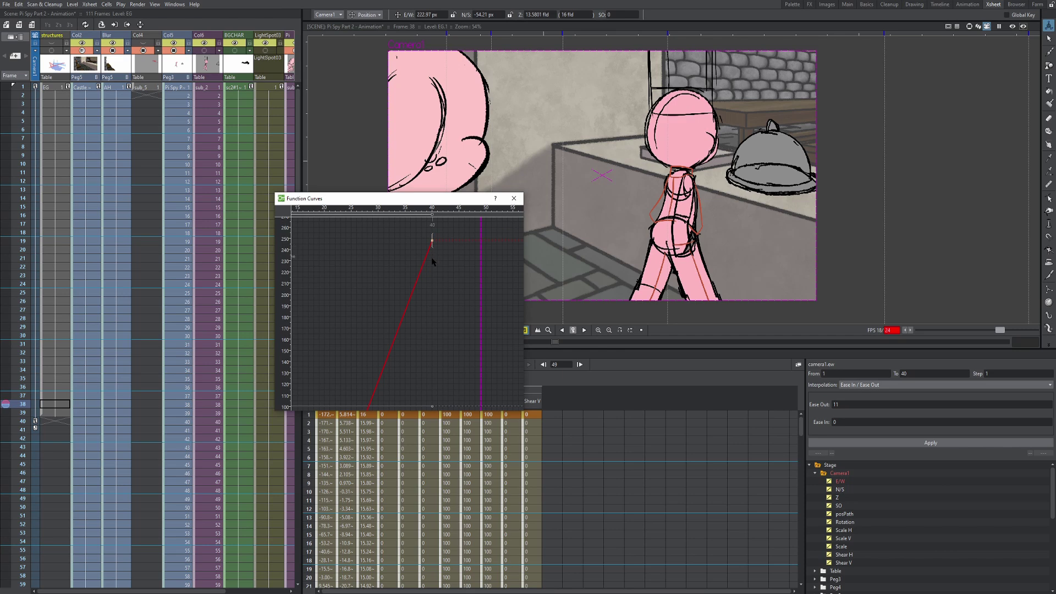
# Reposition the E/W end key and drag its ease handles to lengthen the ease-in.
pyautogui.scroll(-2, 432, 251)
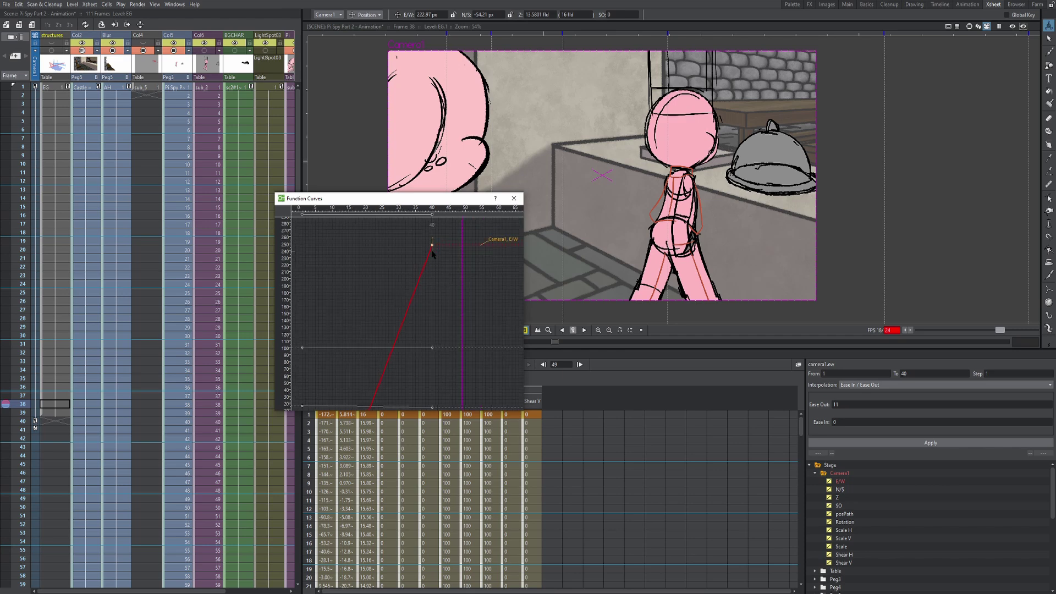
pyautogui.moveTo(433, 249)
pyautogui.mouseDown()
pyautogui.moveTo(407, 266)
pyautogui.moveTo(432, 255)
pyautogui.mouseUp()
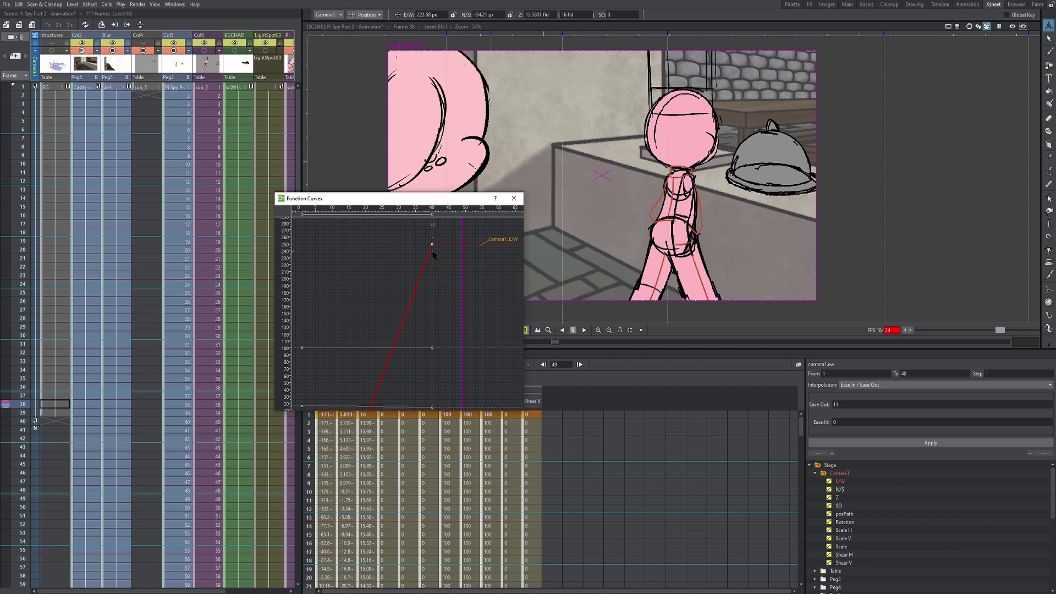
pyautogui.scroll(4, 434, 252)
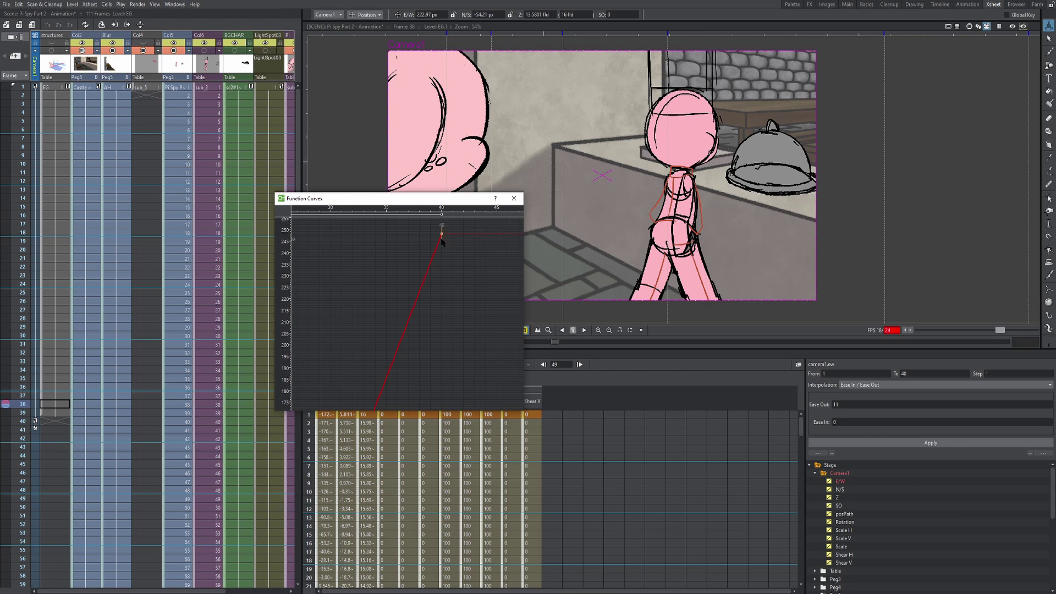
pyautogui.moveTo(431, 252); pyautogui.dragTo(366, 327)
pyautogui.scroll(-4, 366, 328)
pyautogui.scroll(-2, 367, 340)
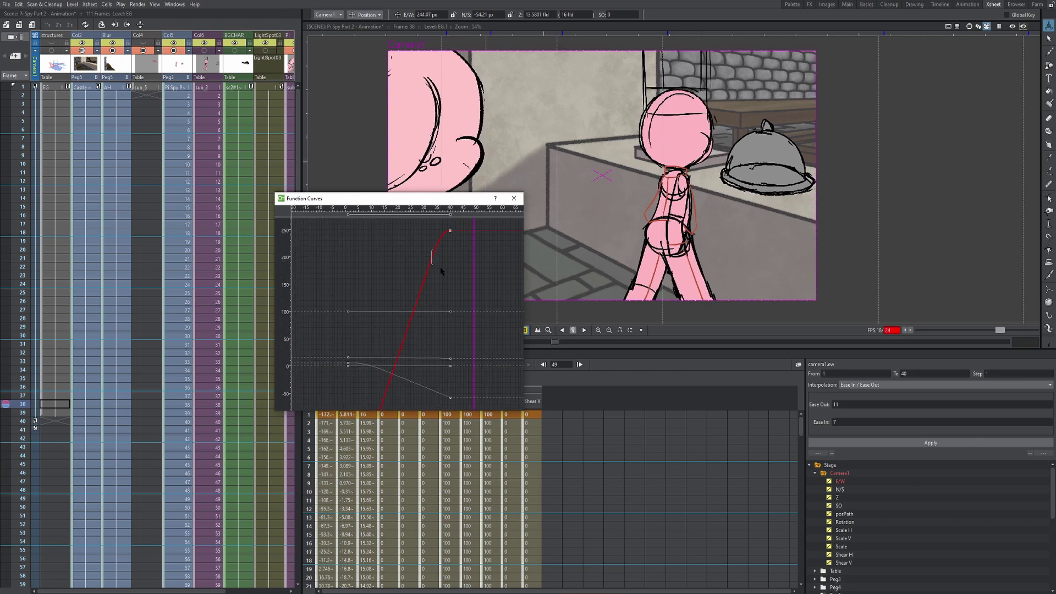
pyautogui.moveTo(441, 264); pyautogui.dragTo(445, 274)
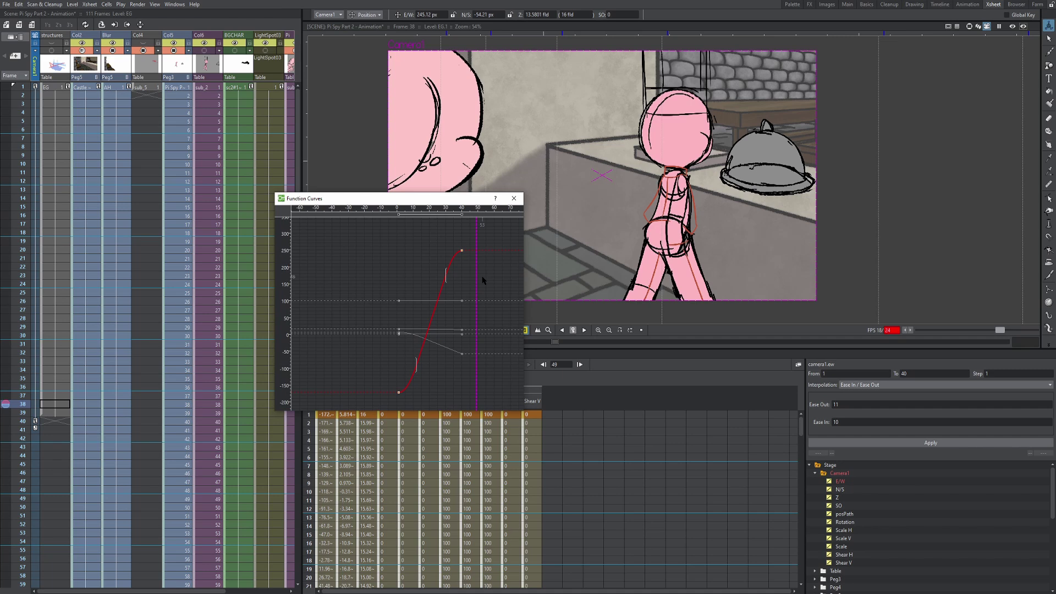
pyautogui.scroll(3, 436, 337)
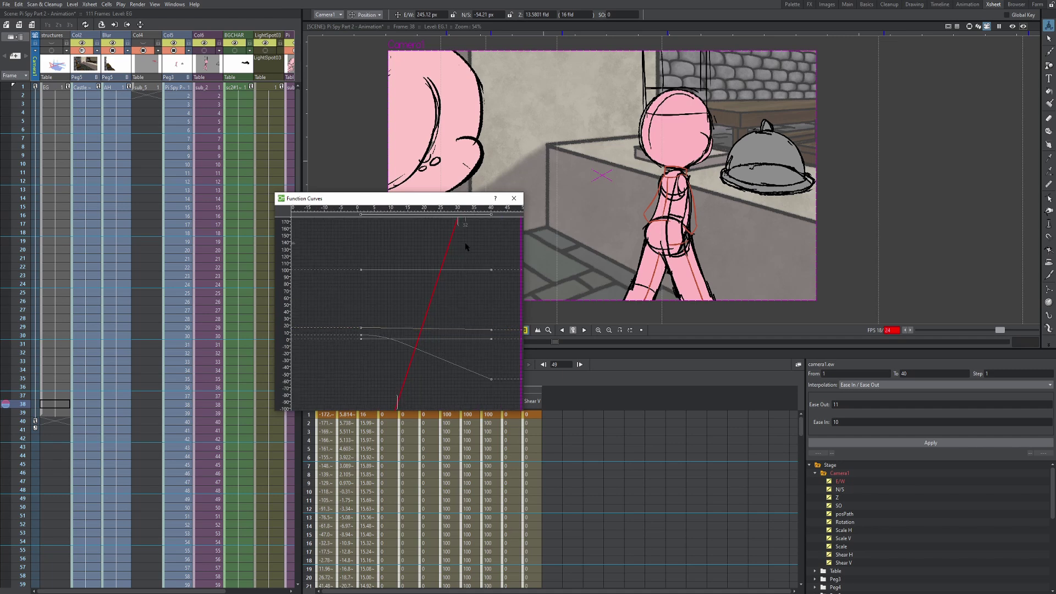
pyautogui.scroll(-3, 424, 337)
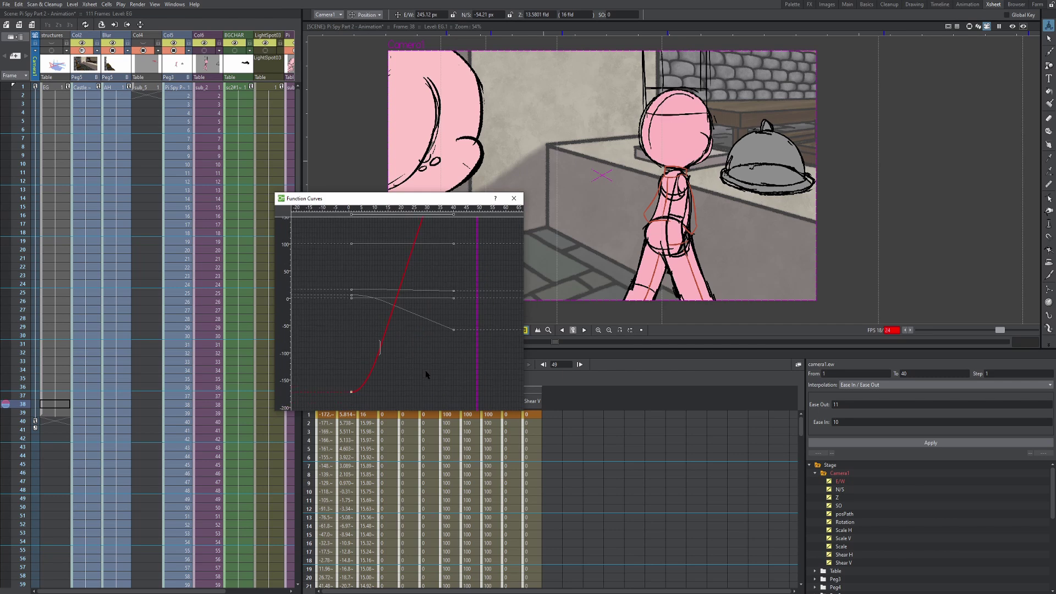
pyautogui.moveTo(426, 282); pyautogui.dragTo(423, 284)
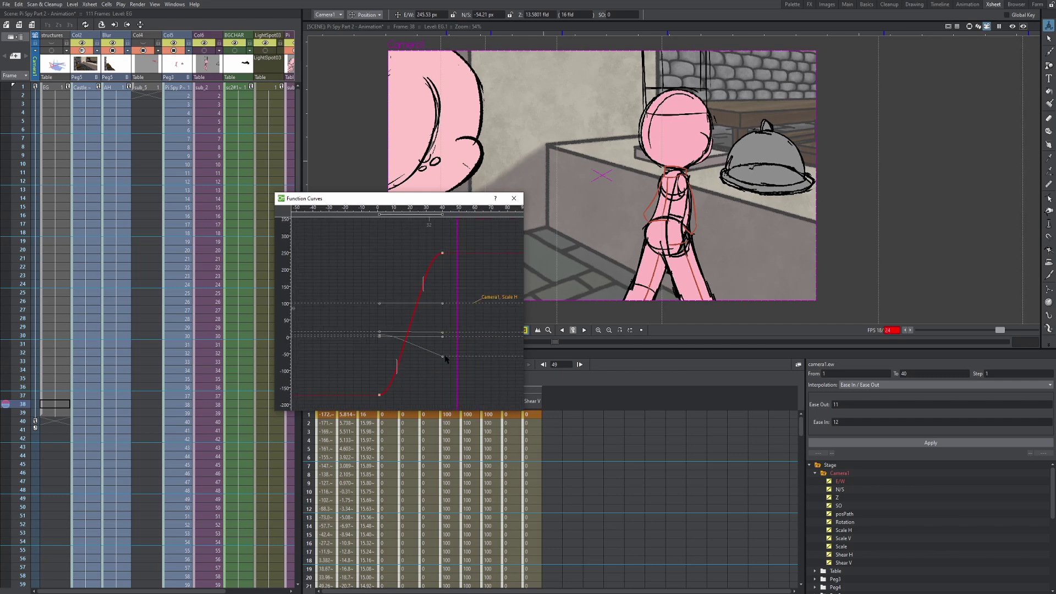
pyautogui.scroll(4, 424, 337)
# Drag ease-in handles on Camera1's N/S and Z end keys, then close Function Curves.
pyautogui.click(426, 350)
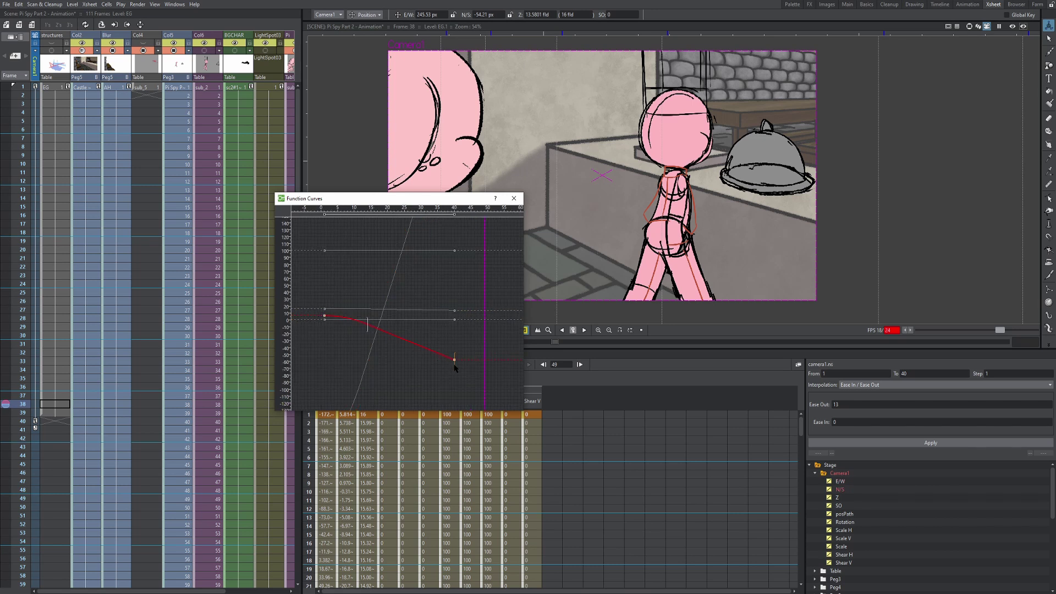
pyautogui.moveTo(454, 364); pyautogui.dragTo(418, 358)
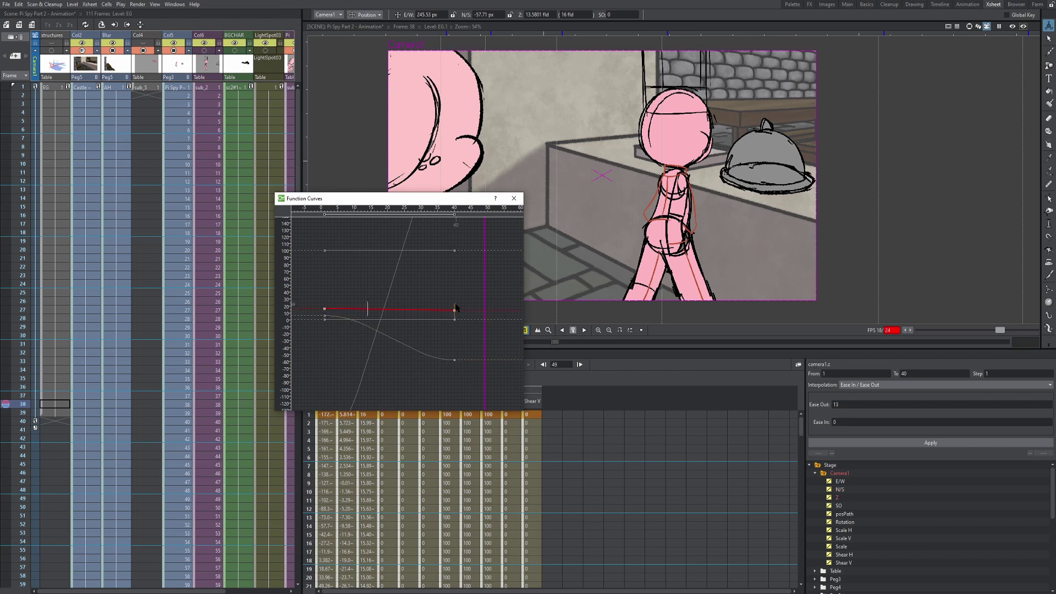
pyautogui.moveTo(456, 308); pyautogui.dragTo(417, 306)
pyautogui.click(514, 198)
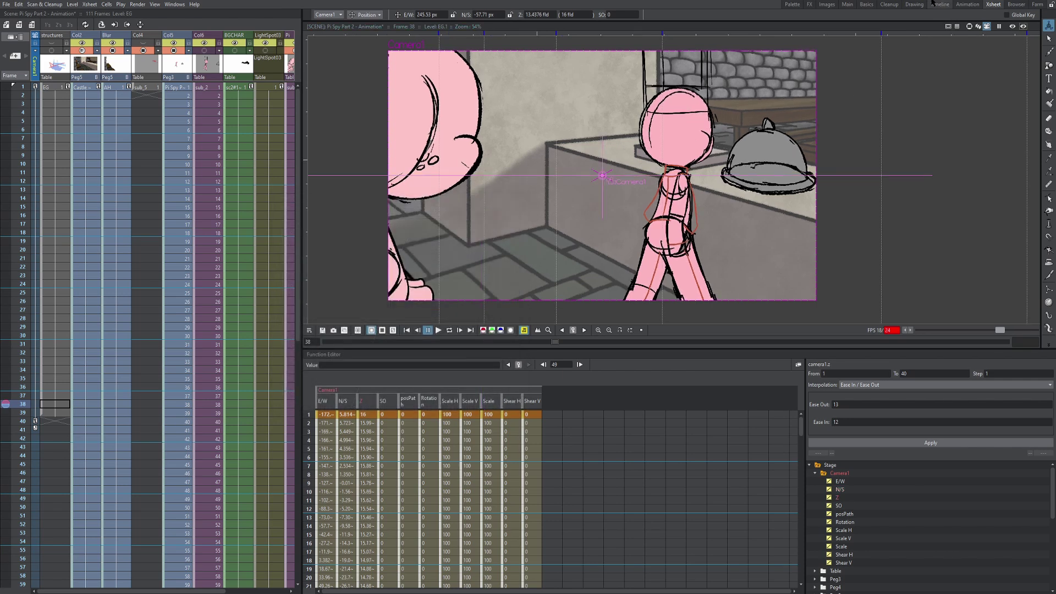
# Go through the Main room to the Basics room and make the Castle column current for playback.
pyautogui.click(847, 5)
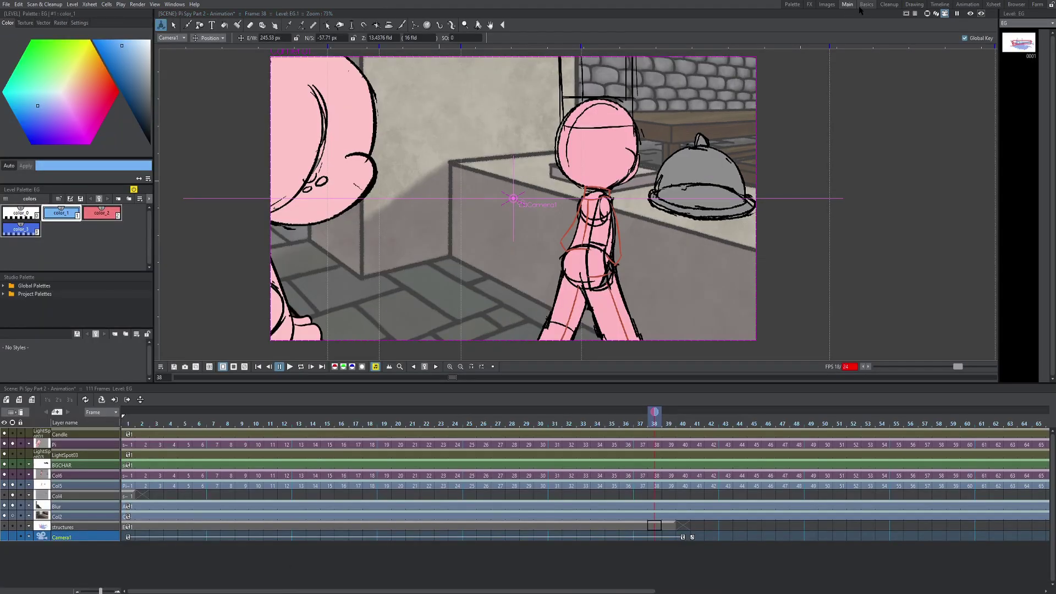
pyautogui.click(865, 5)
pyautogui.click(857, 103)
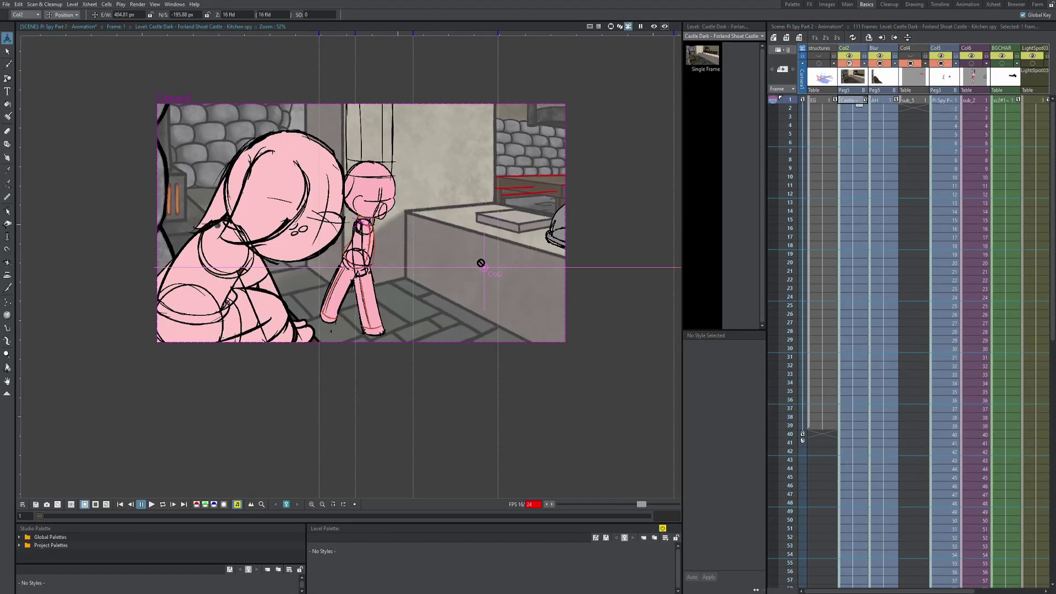